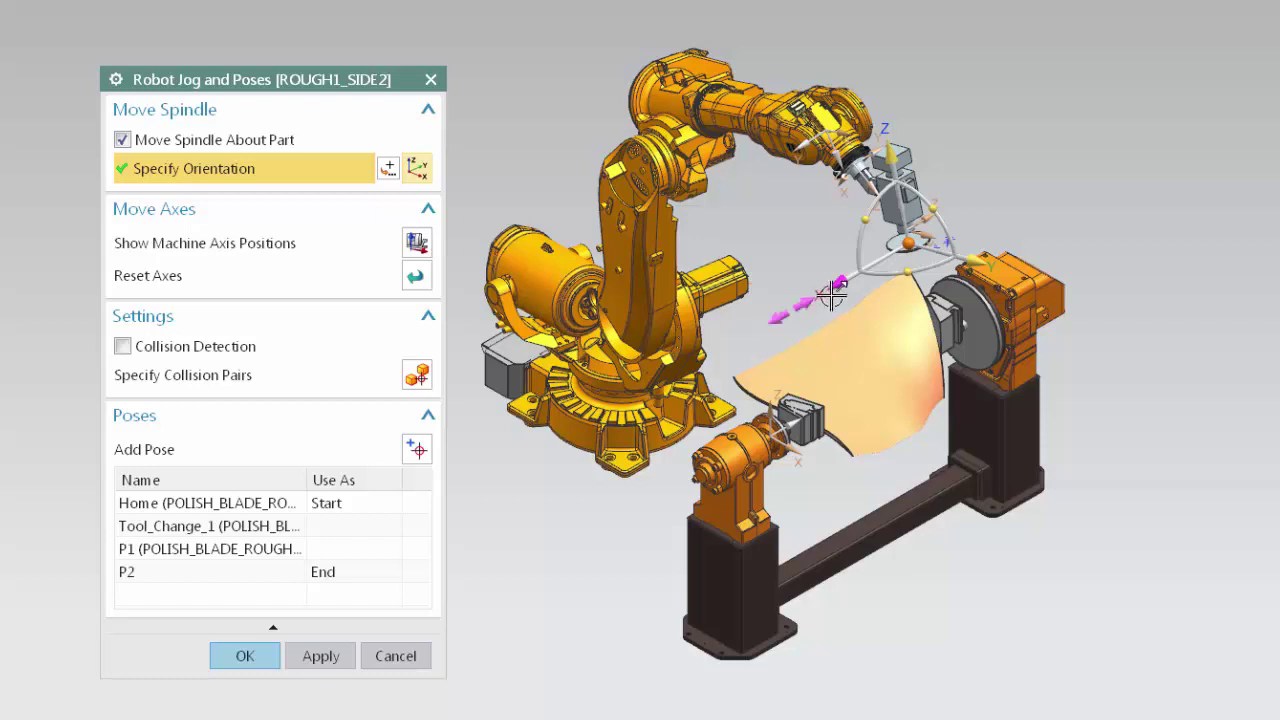
# Jog the robot tool 600 then 300 along X, tilt it -25° about X, move Z to 100, and add a pose
pyautogui.moveTo(838, 287); pyautogui.dragTo(866, 280)
pyautogui.moveTo(990, 255); pyautogui.dragTo(930, 250)
pyautogui.moveTo(900, 193)
pyautogui.mouseDown()
pyautogui.moveTo(910, 215)
pyautogui.moveTo(899, 200)
pyautogui.mouseUp()
pyautogui.moveTo(872, 140); pyautogui.dragTo(856, 186)
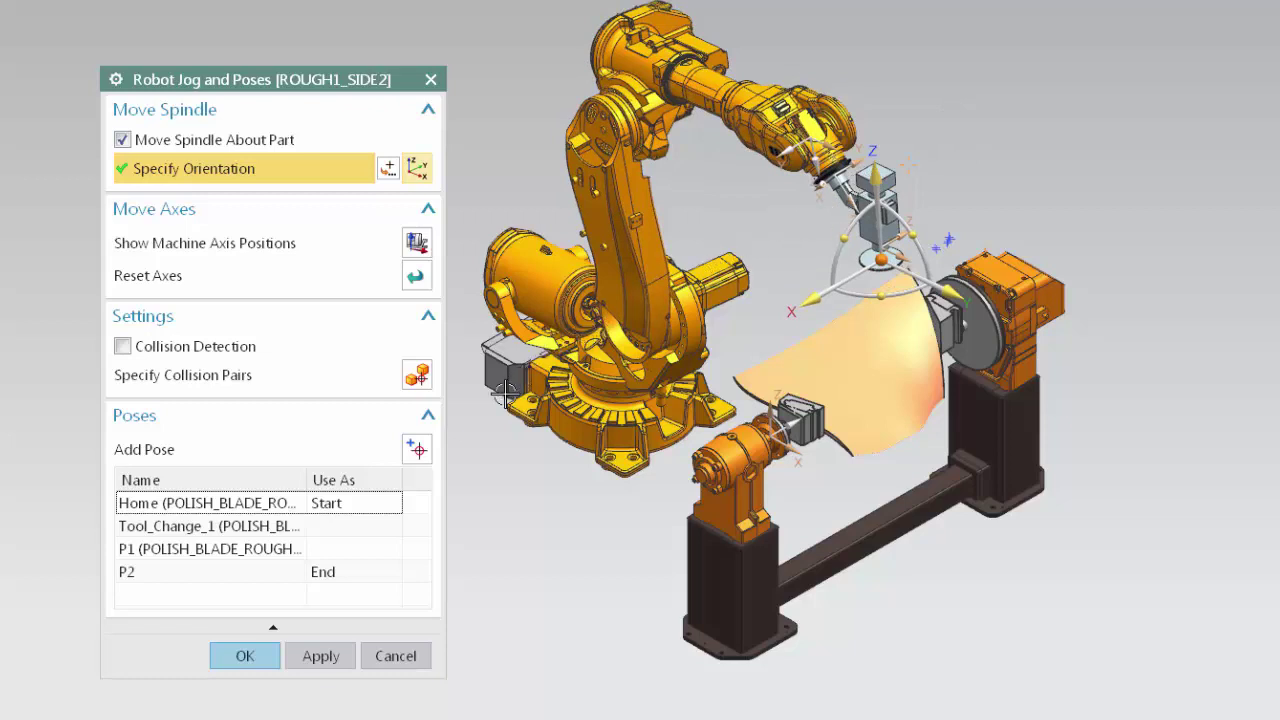
pyautogui.click(417, 450)
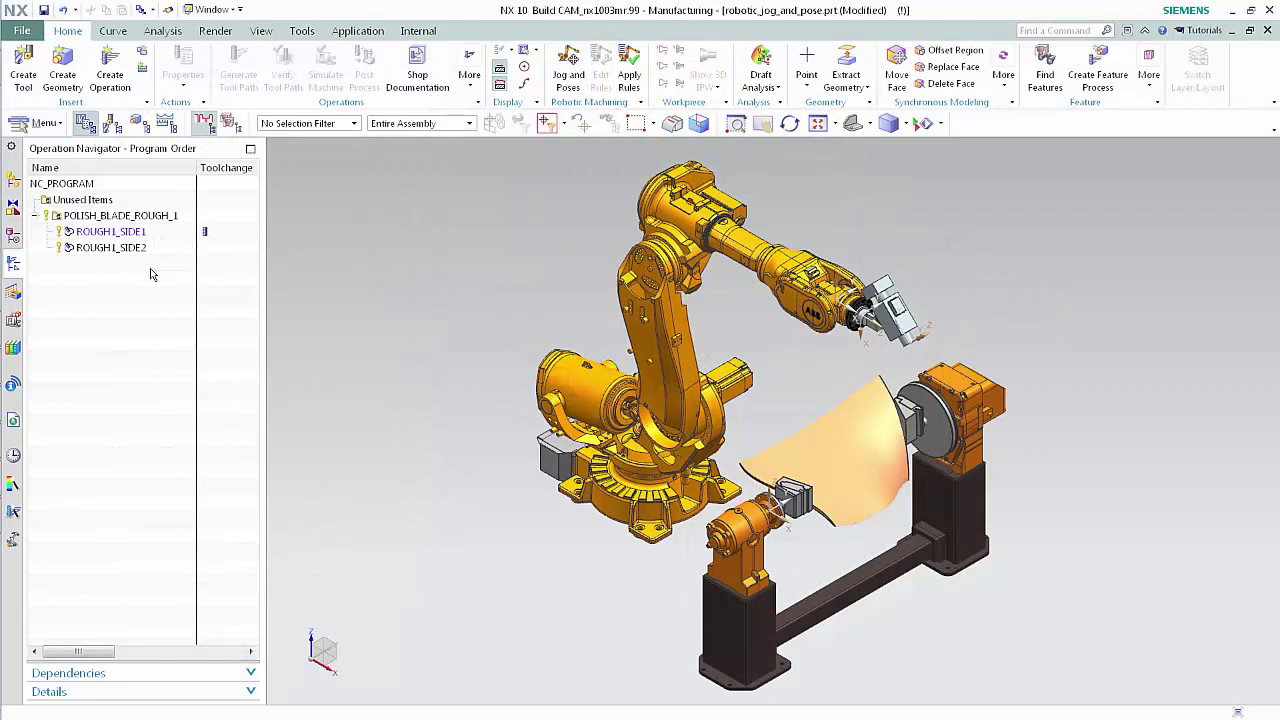
pyautogui.click(124, 216)
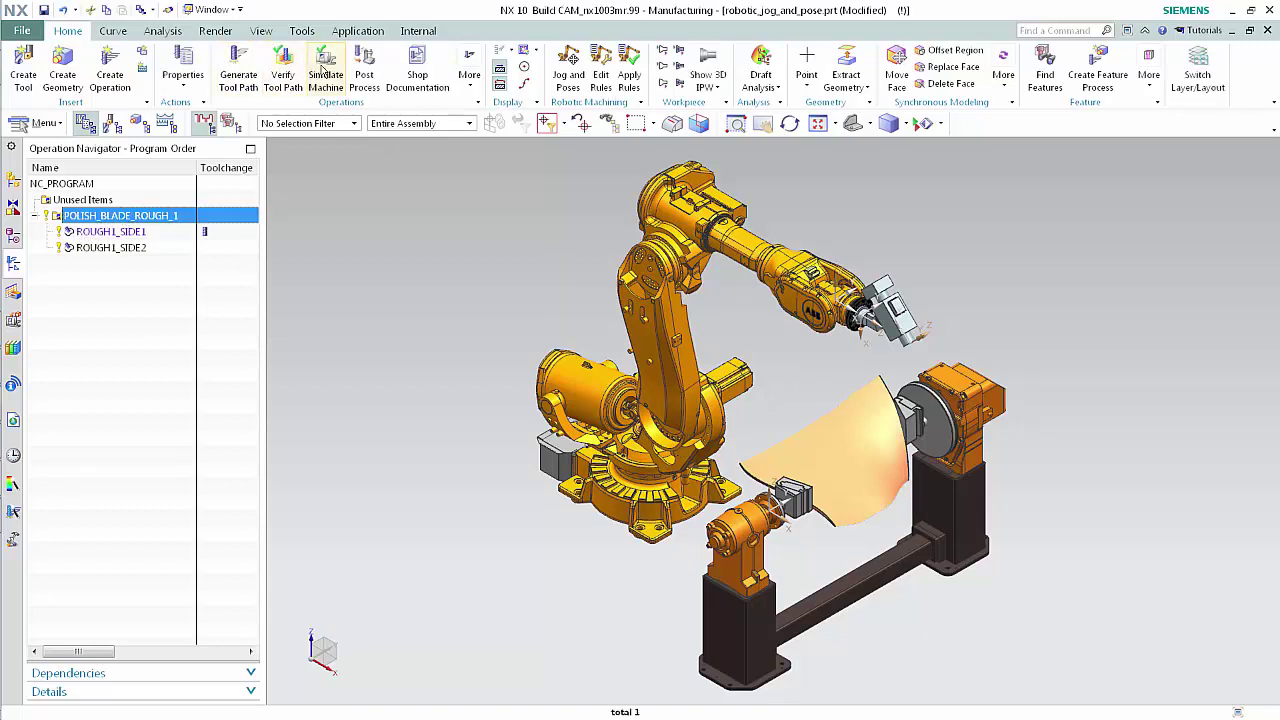
pyautogui.click(324, 70)
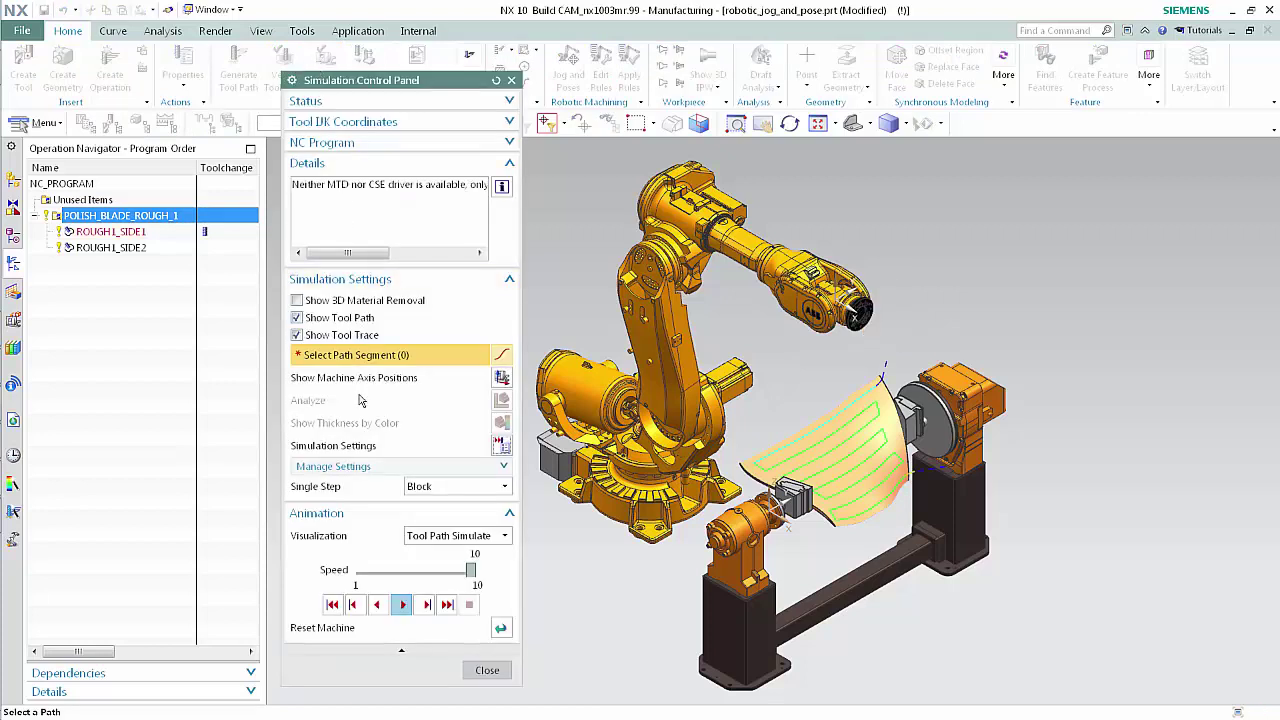
pyautogui.click(402, 604)
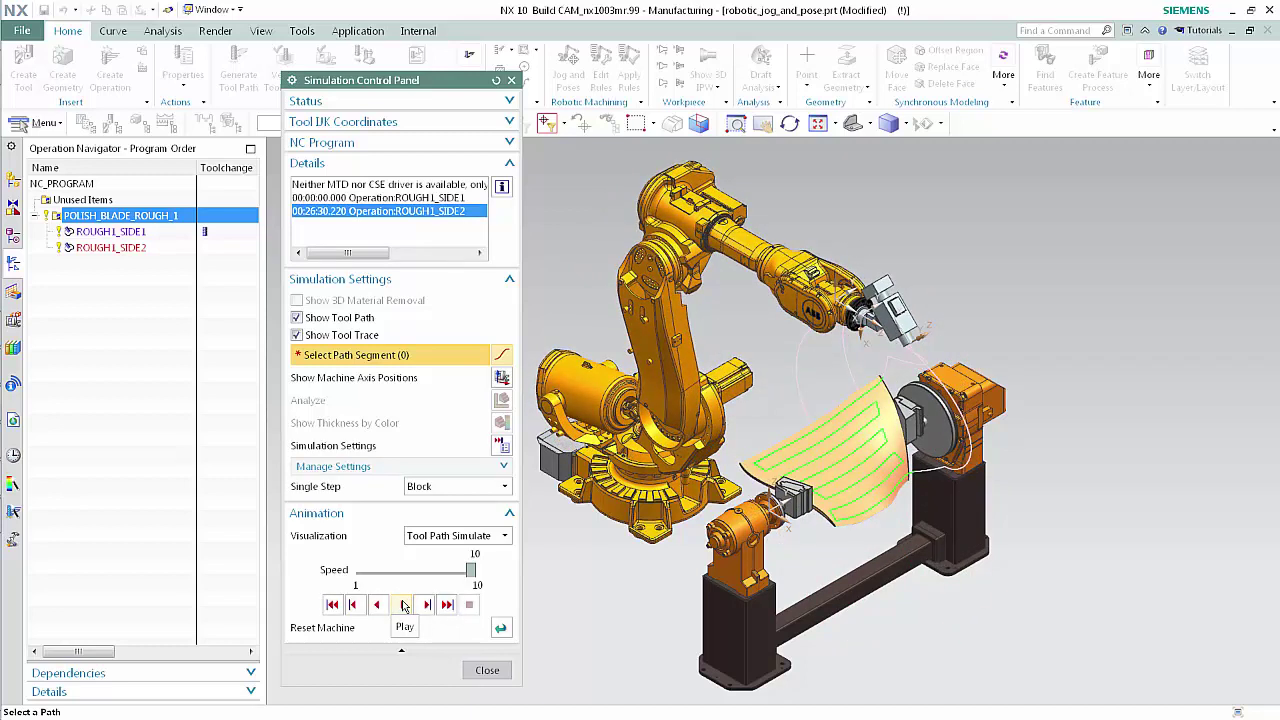
pyautogui.click(487, 670)
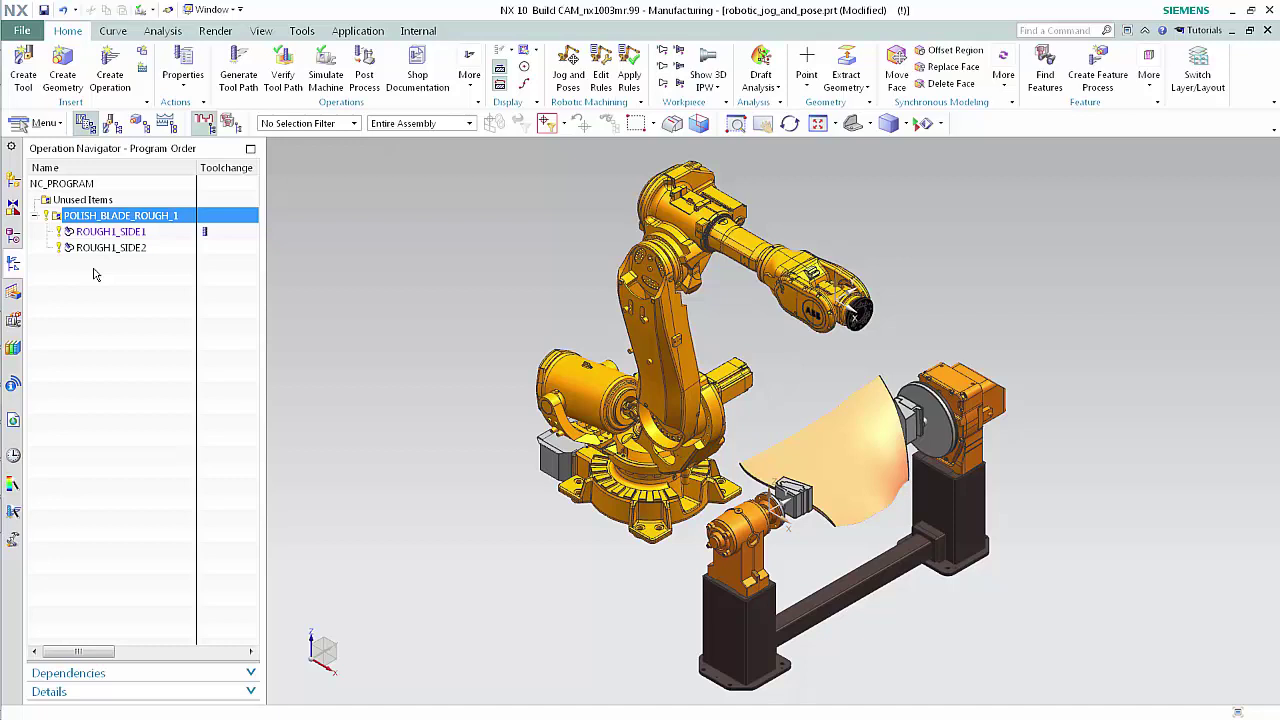
# Show the PolishingStation component from the Assembly Navigator and fit the whole robot cell in view
pyautogui.click(14, 182)
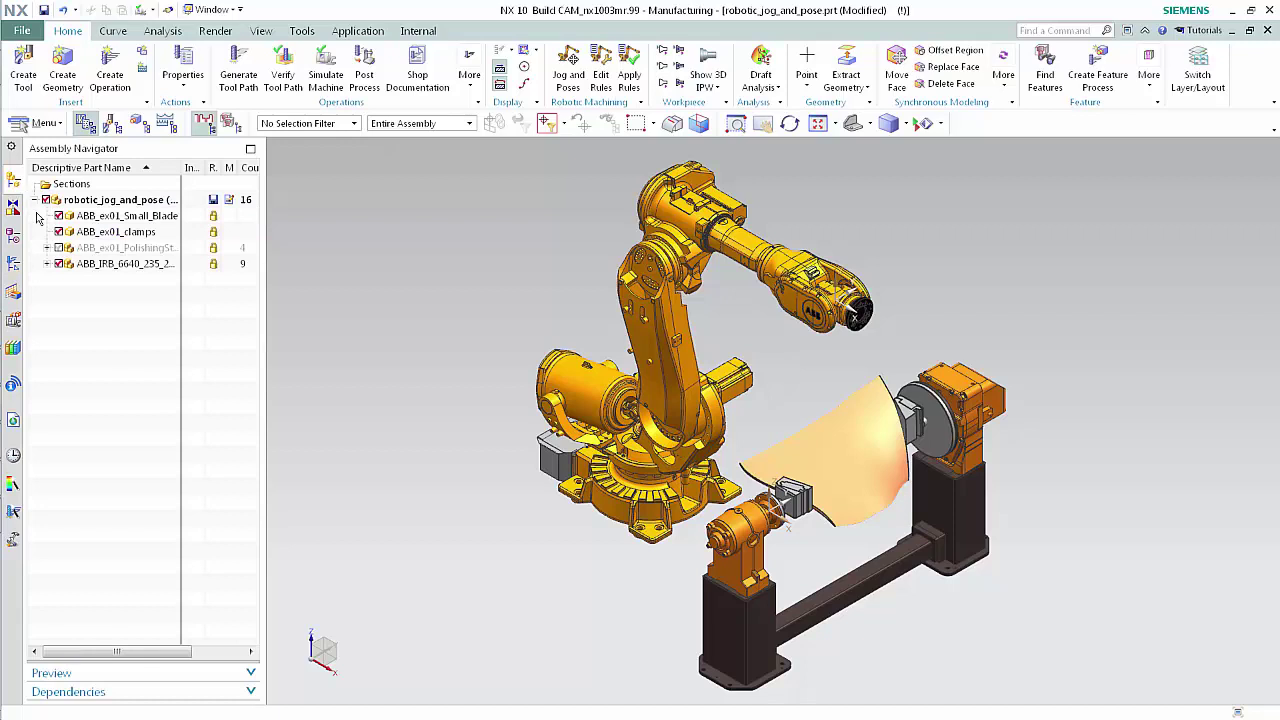
pyautogui.click(58, 247)
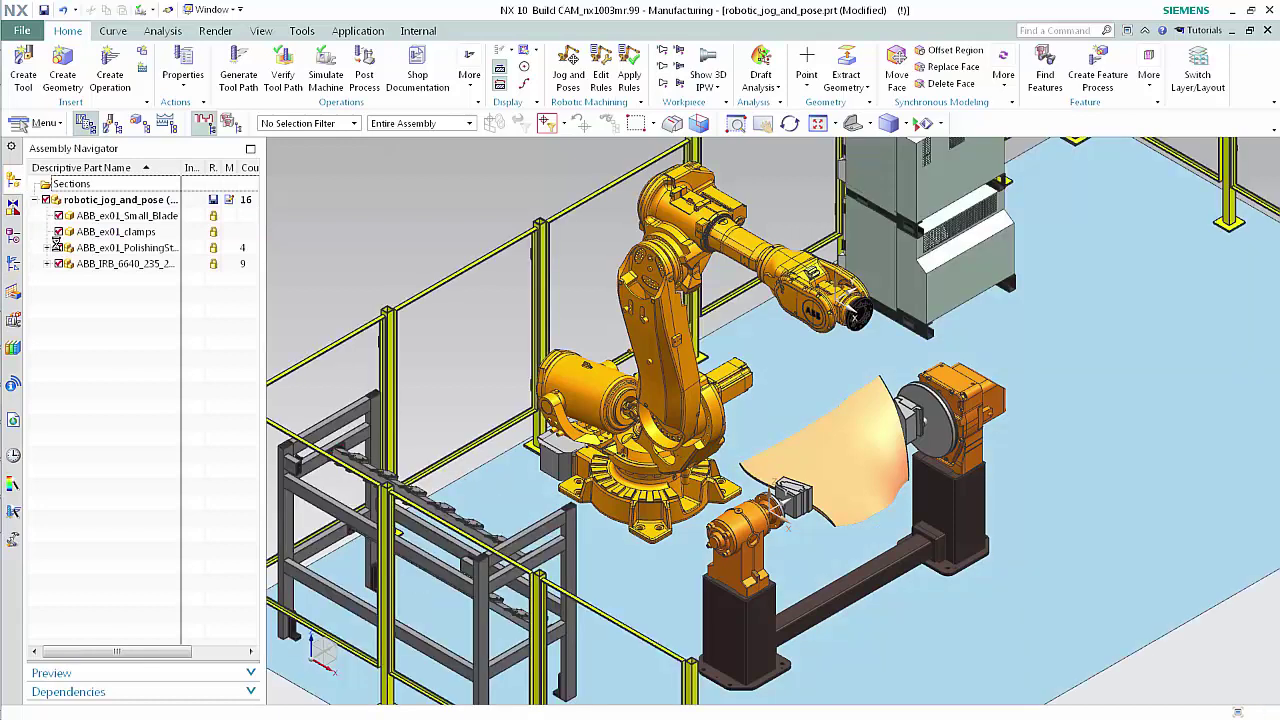
pyautogui.rightClick(289, 216)
pyautogui.click(317, 242)
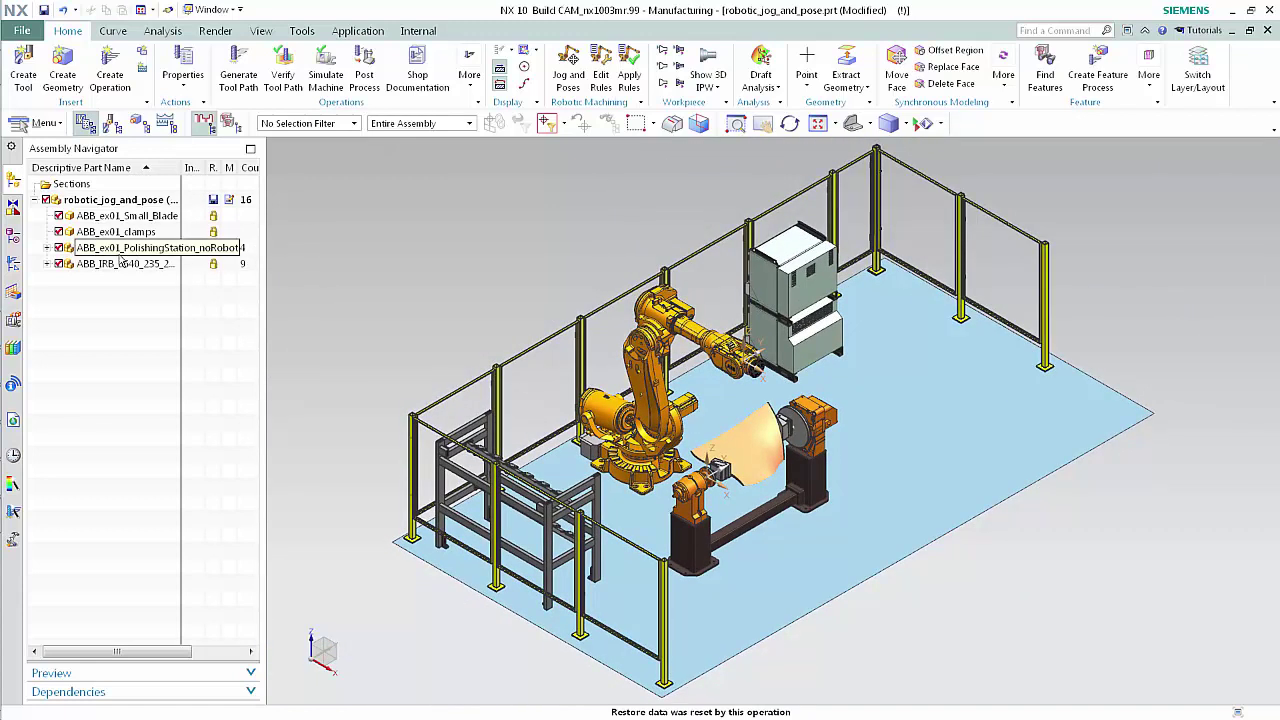
pyautogui.click(13, 265)
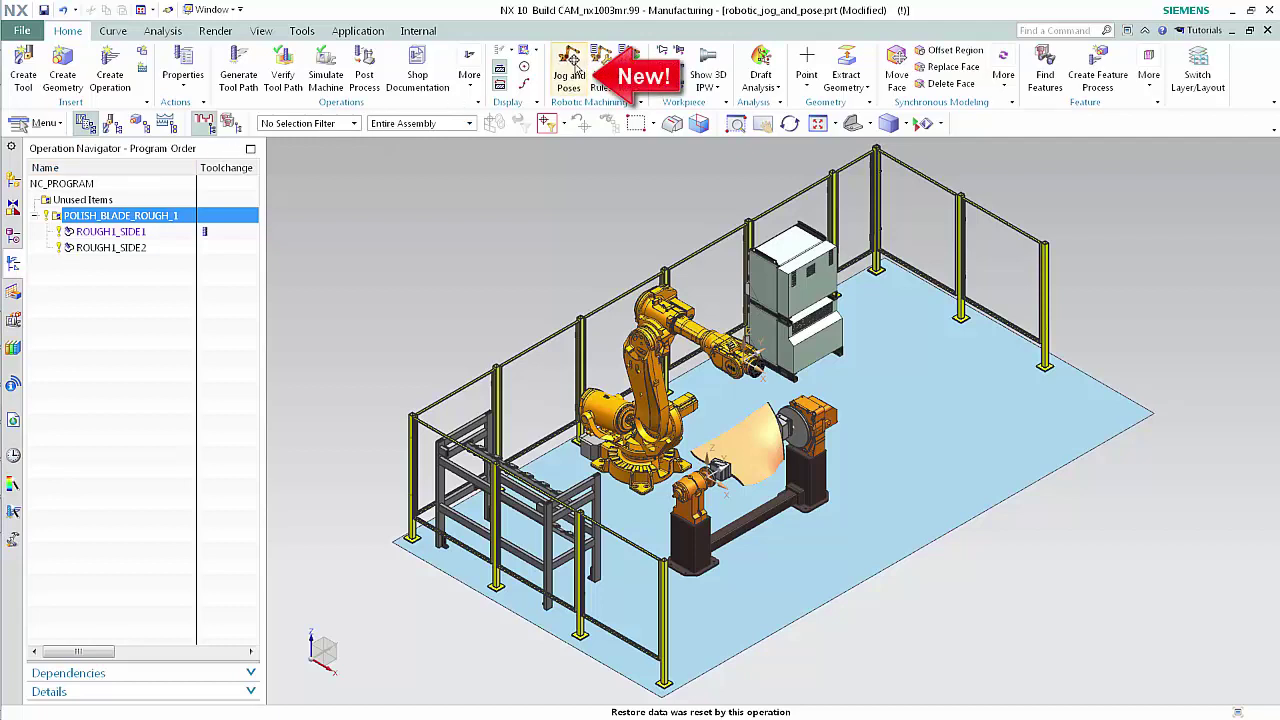
# Open Jog and Poses for POLISH_BLADE_ROUGH_1, showing the Home, Tool_Change_1 and P1 poses
pyautogui.click(570, 63)
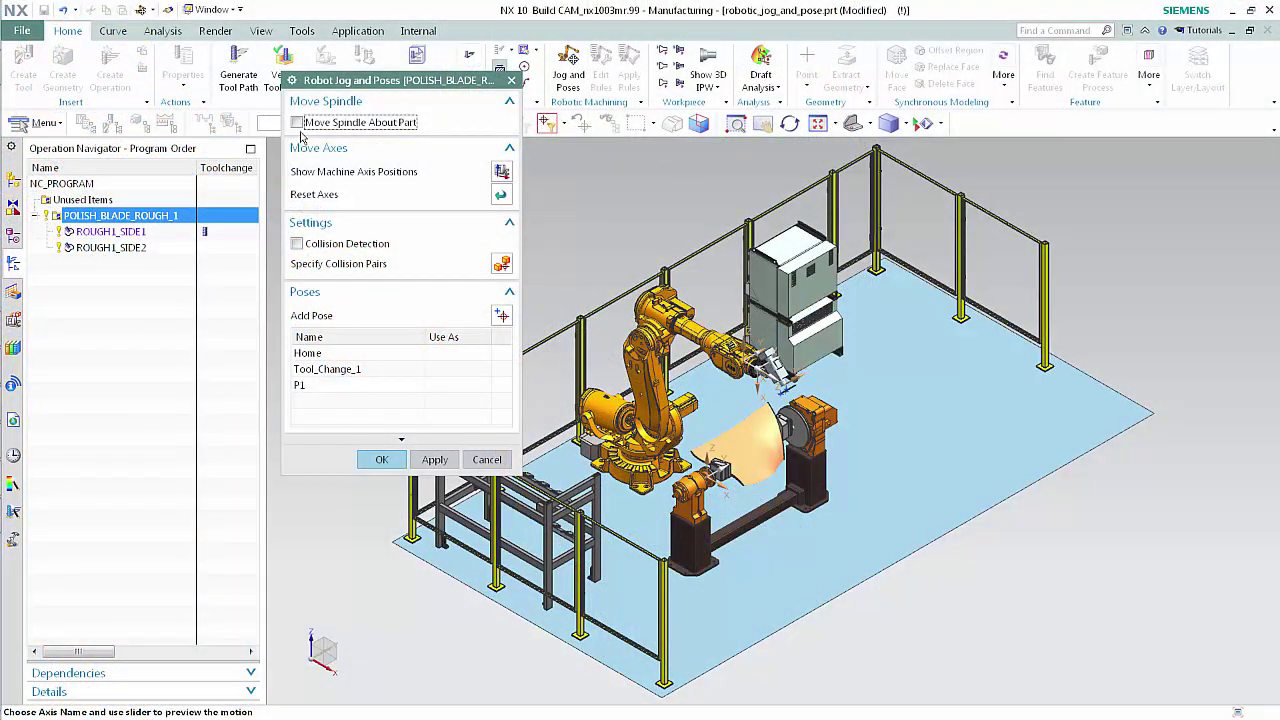
# Enable Move Spindle About Part, preview the Tool_Change_1 and P1 poses, and close the dialog
pyautogui.click(297, 123)
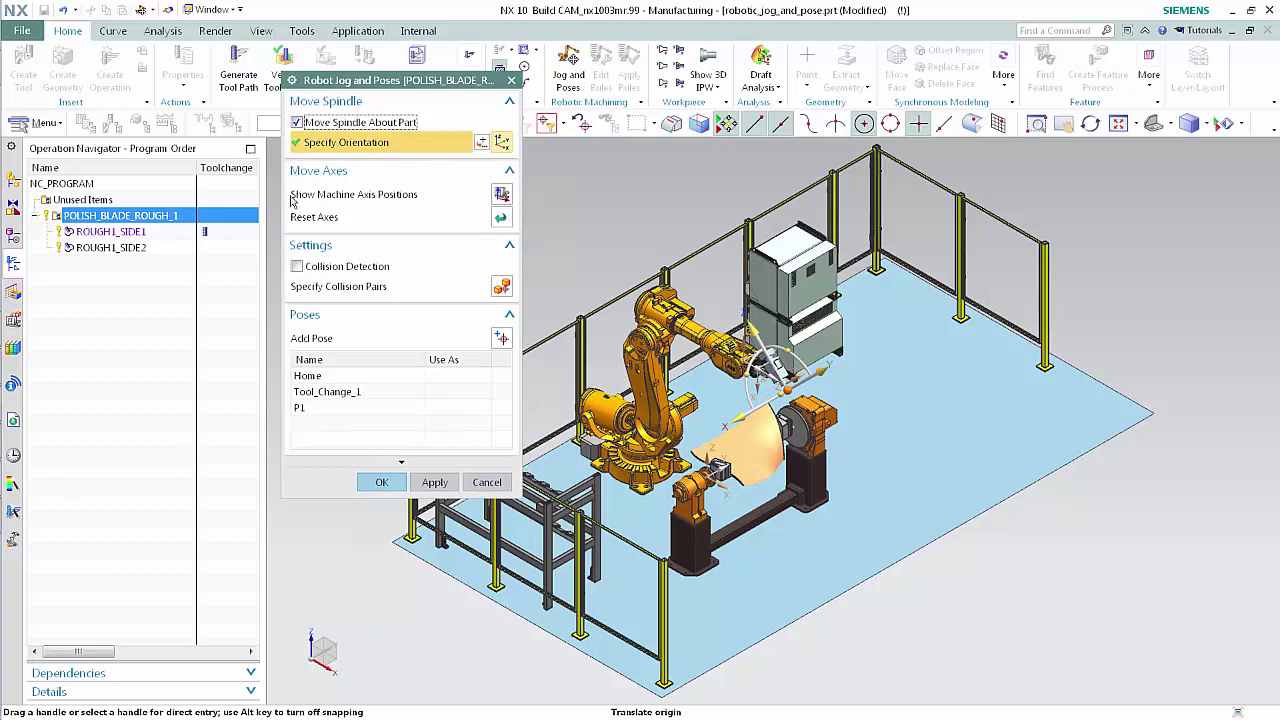
pyautogui.click(326, 392)
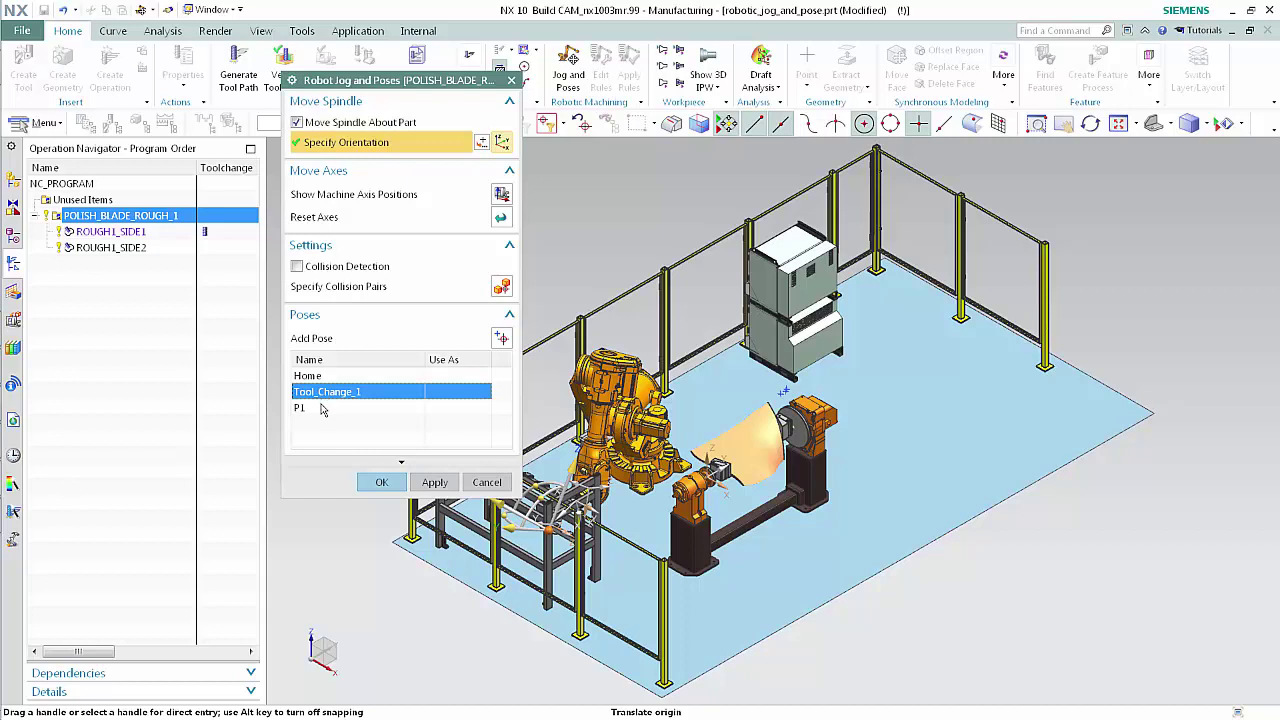
pyautogui.click(320, 408)
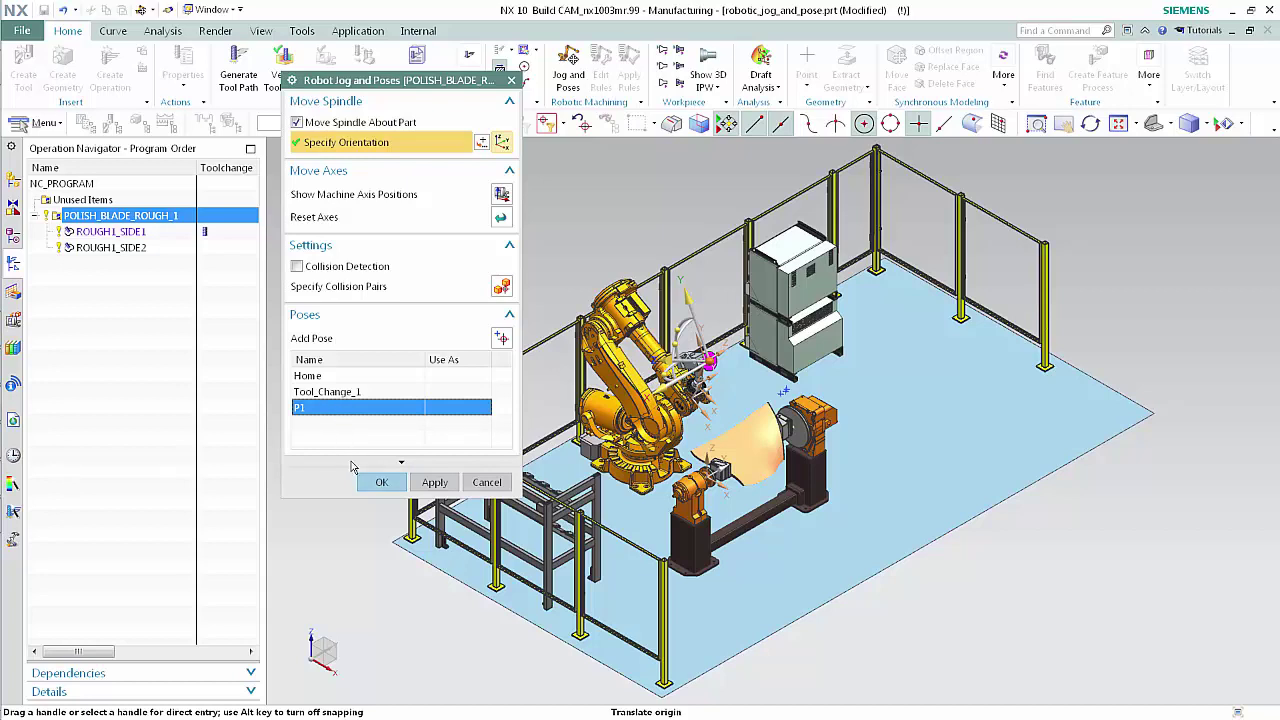
pyautogui.click(378, 483)
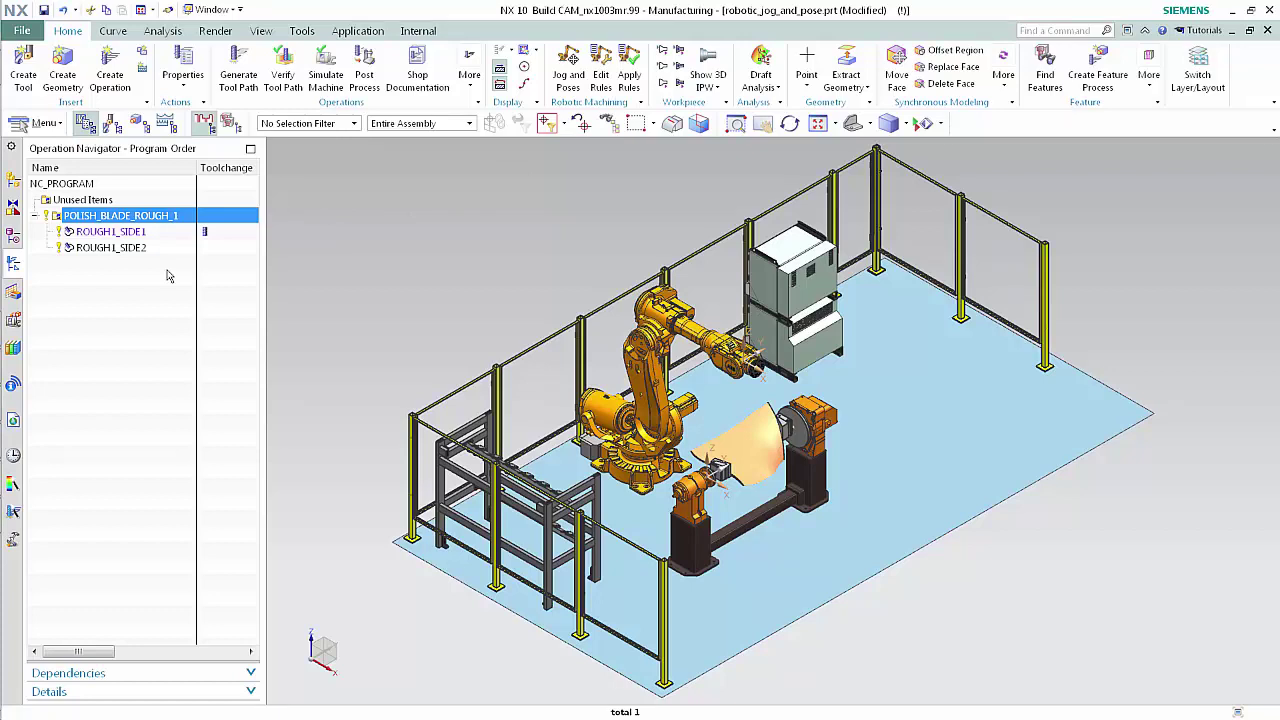
# Open Jog and Poses for the ROUGH1_SIDE2 operation
pyautogui.click(133, 250)
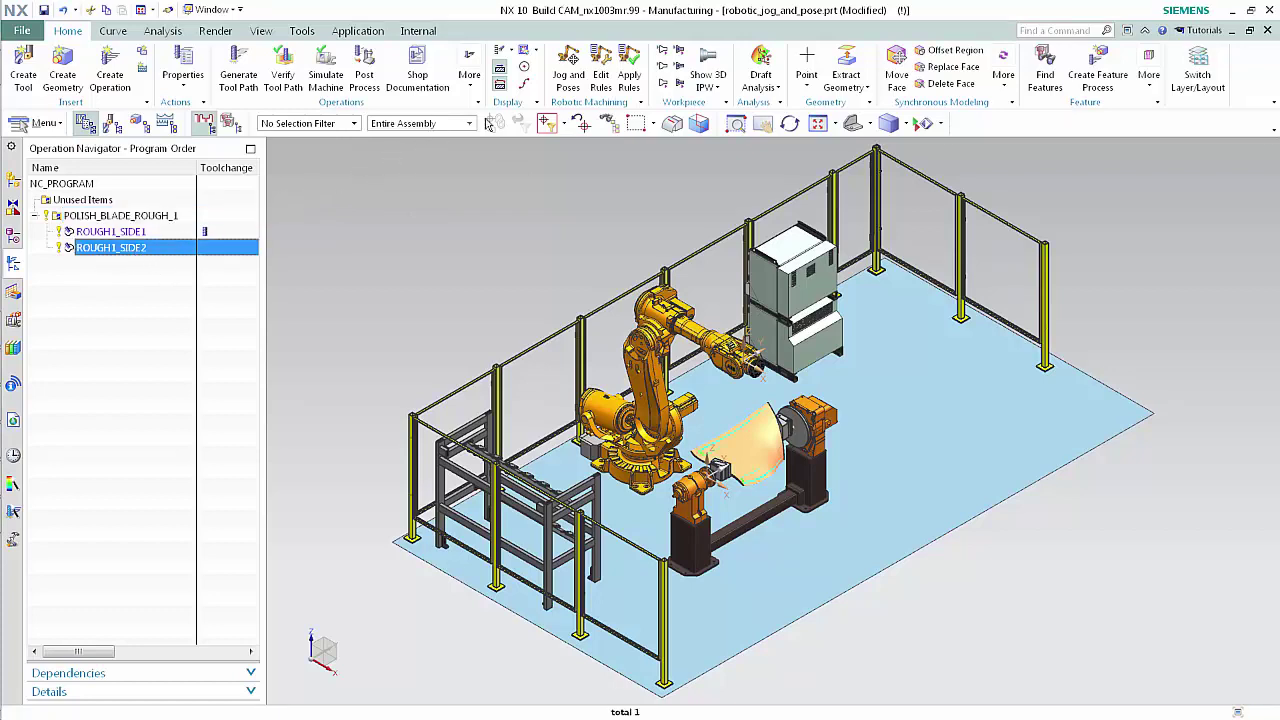
pyautogui.click(566, 84)
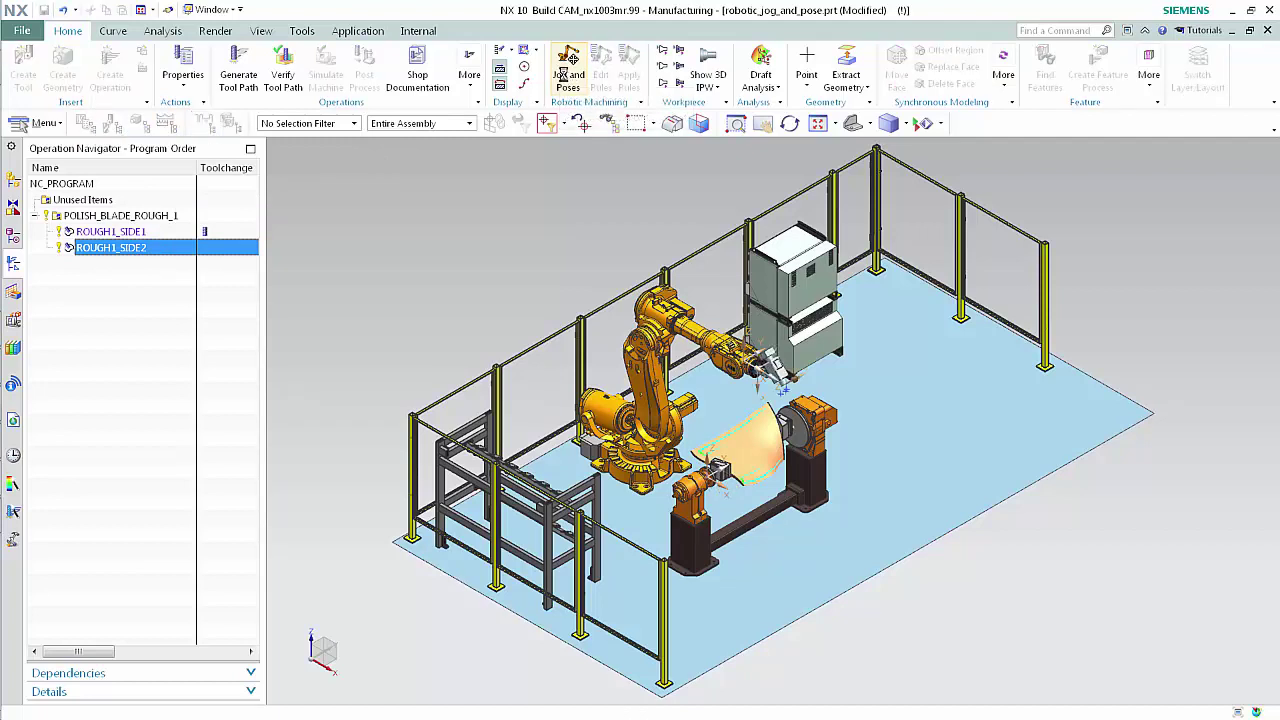
pyautogui.scroll(5, 572, 278)
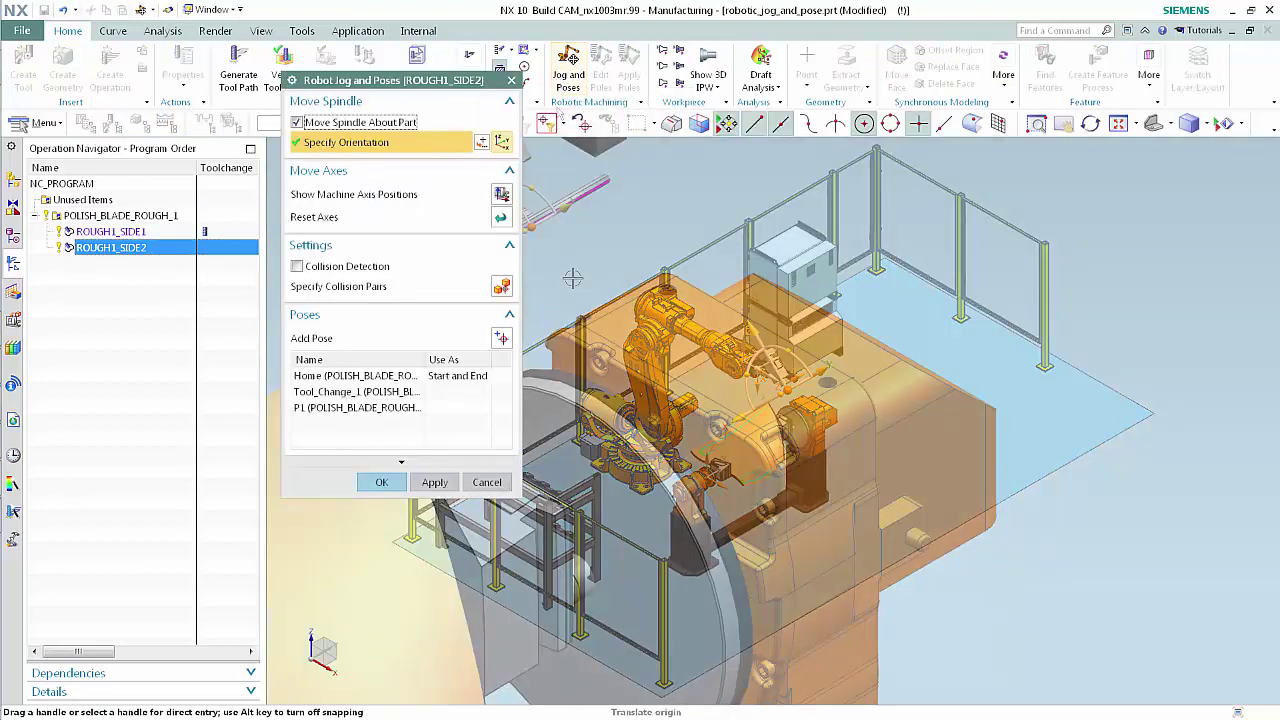
# Snap the spindle to the arc centre, align its Z to the top face, and raise it 210
pyautogui.click(820, 378)
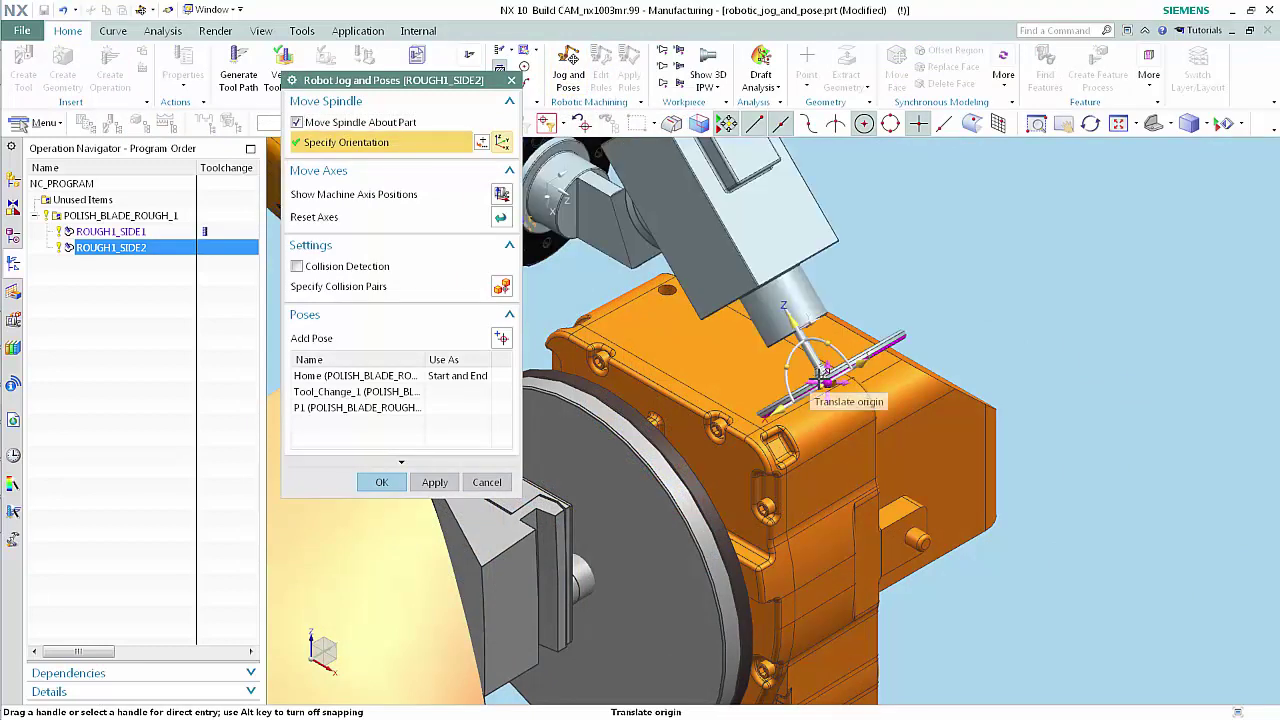
pyautogui.click(795, 318)
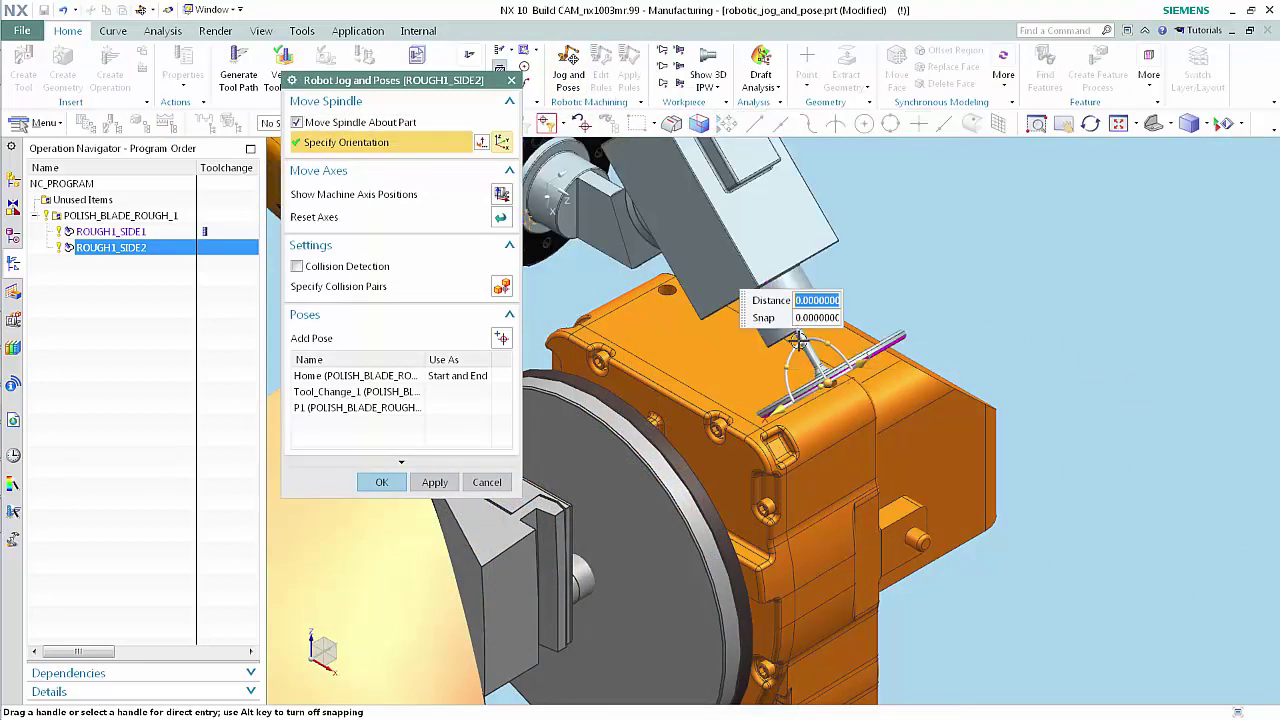
pyautogui.click(746, 367)
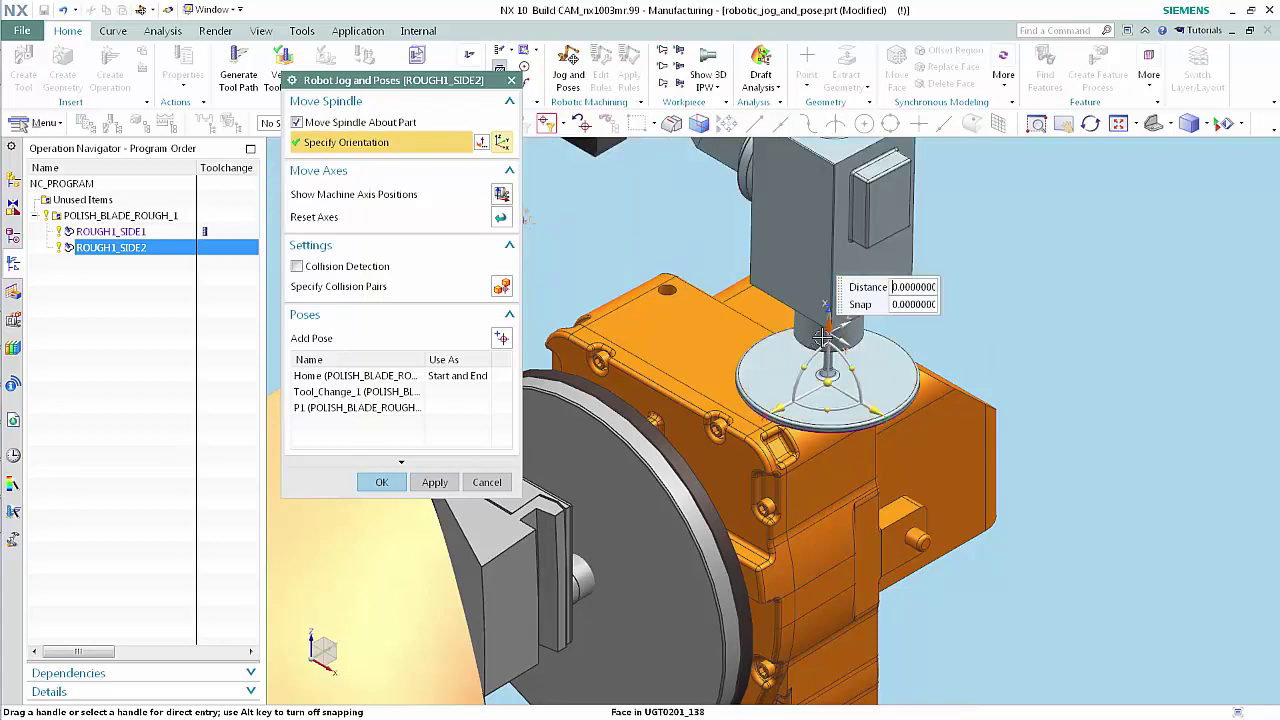
pyautogui.moveTo(828, 289); pyautogui.dragTo(852, 102)
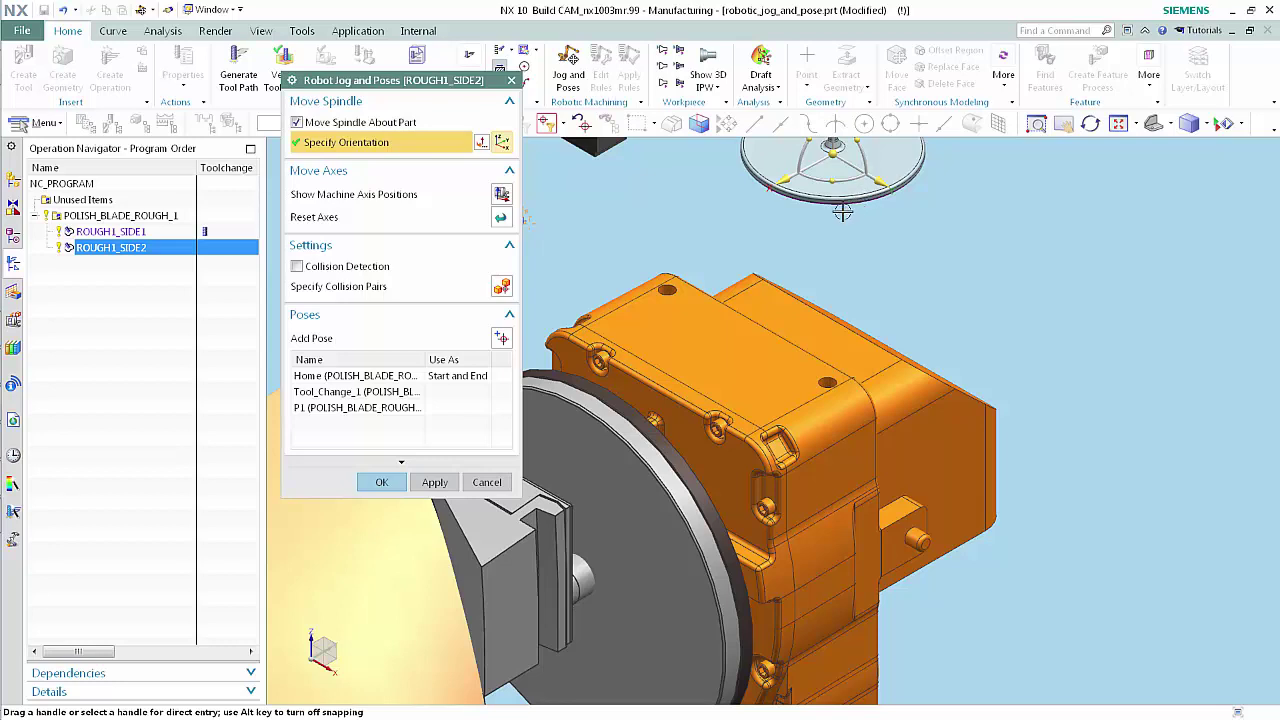
# Add pose P2 at the spindle position, make it the end pose, and confirm
pyautogui.click(501, 340)
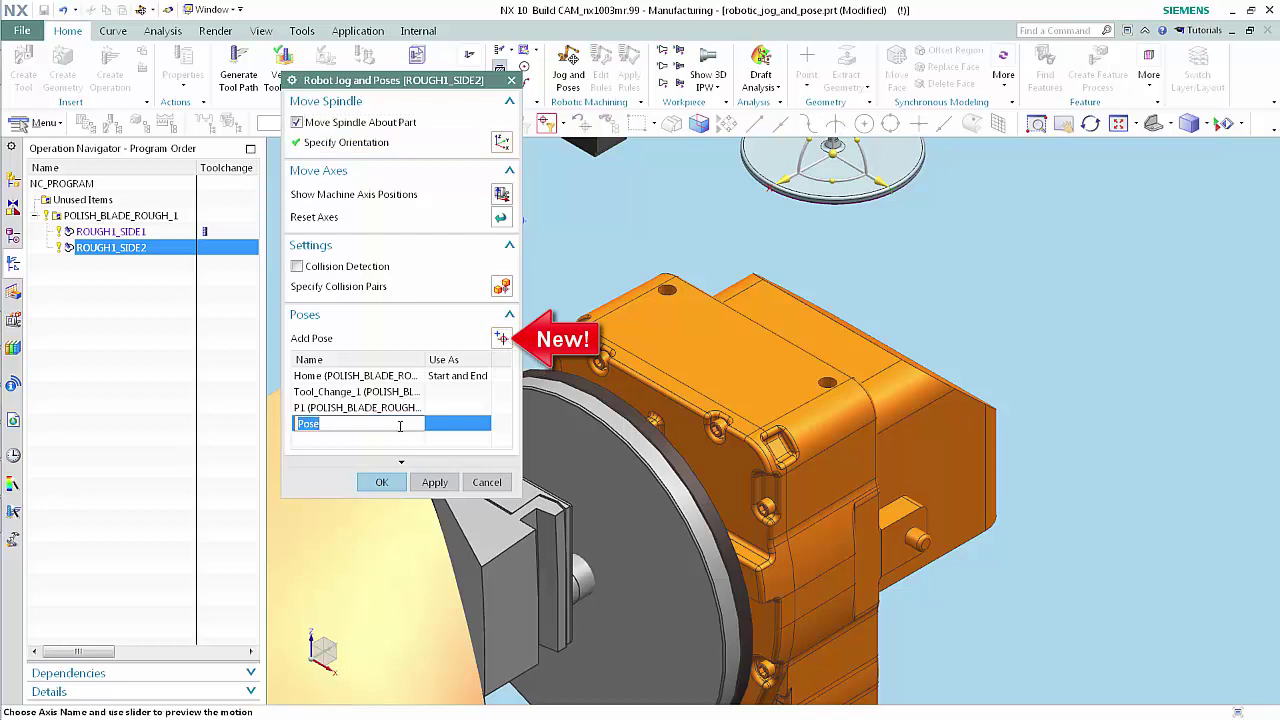
pyautogui.write('P2')
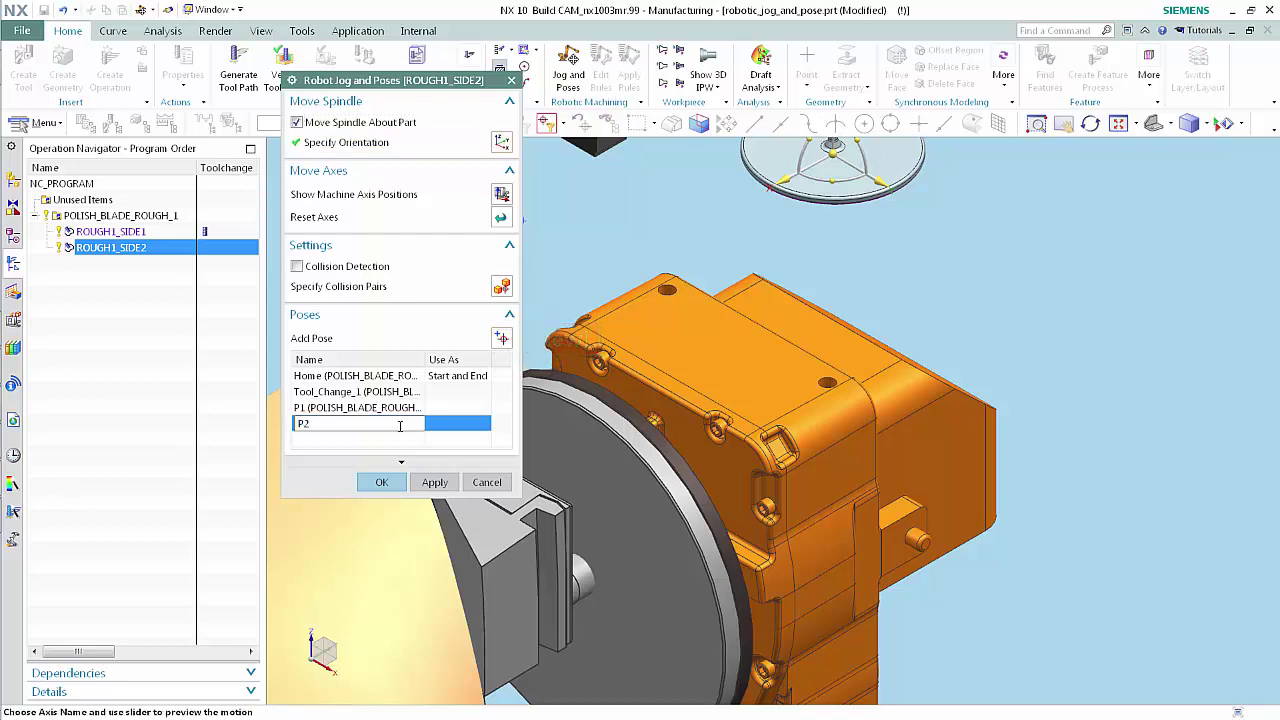
pyautogui.press('Return')
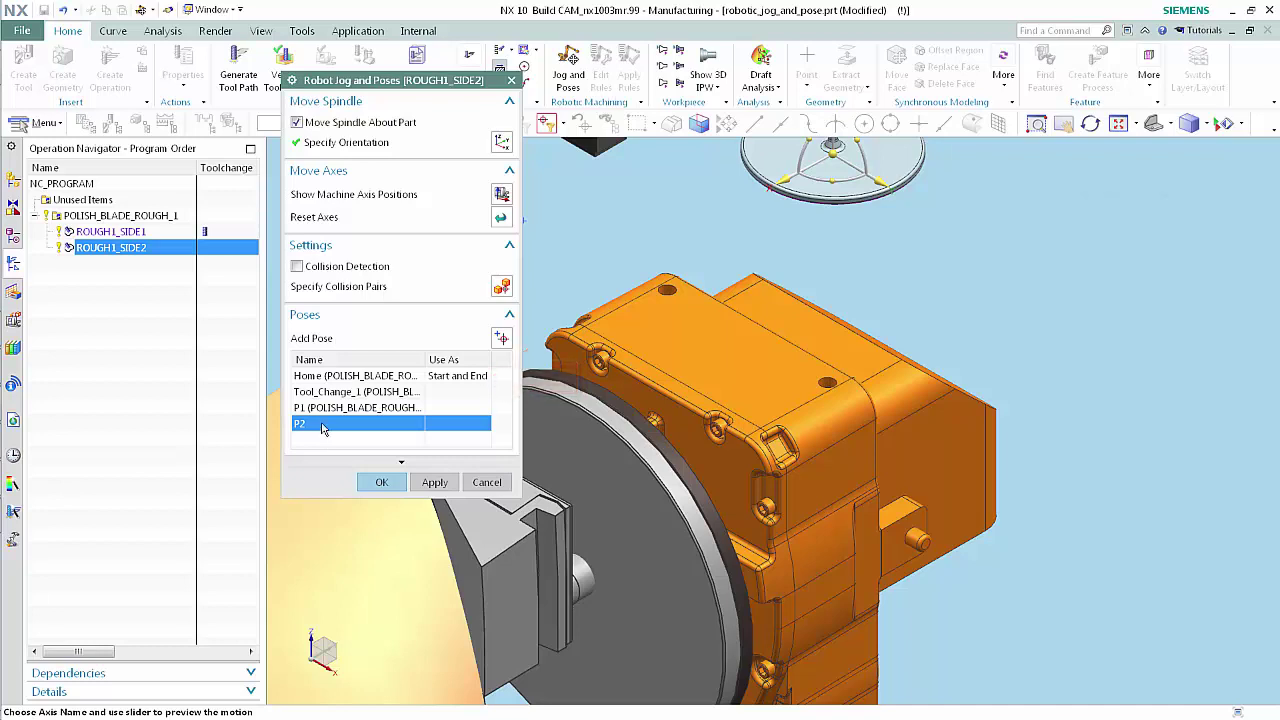
pyautogui.rightClick(323, 427)
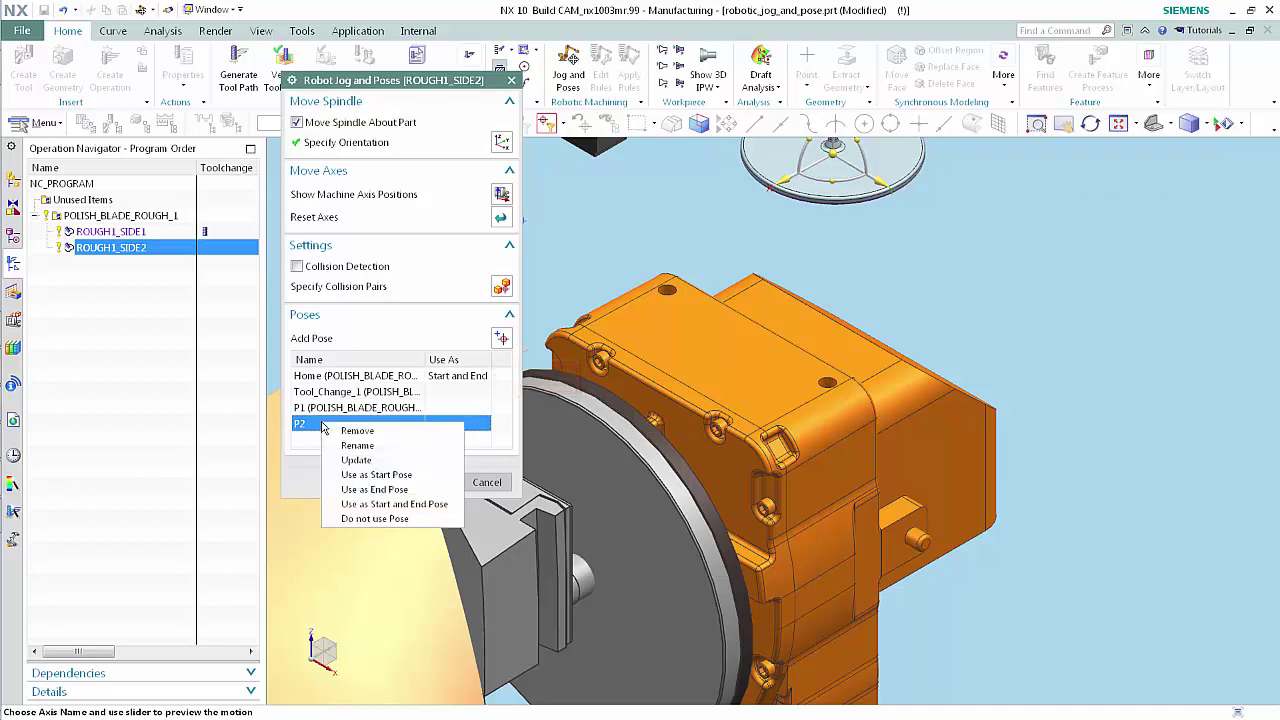
pyautogui.click(366, 491)
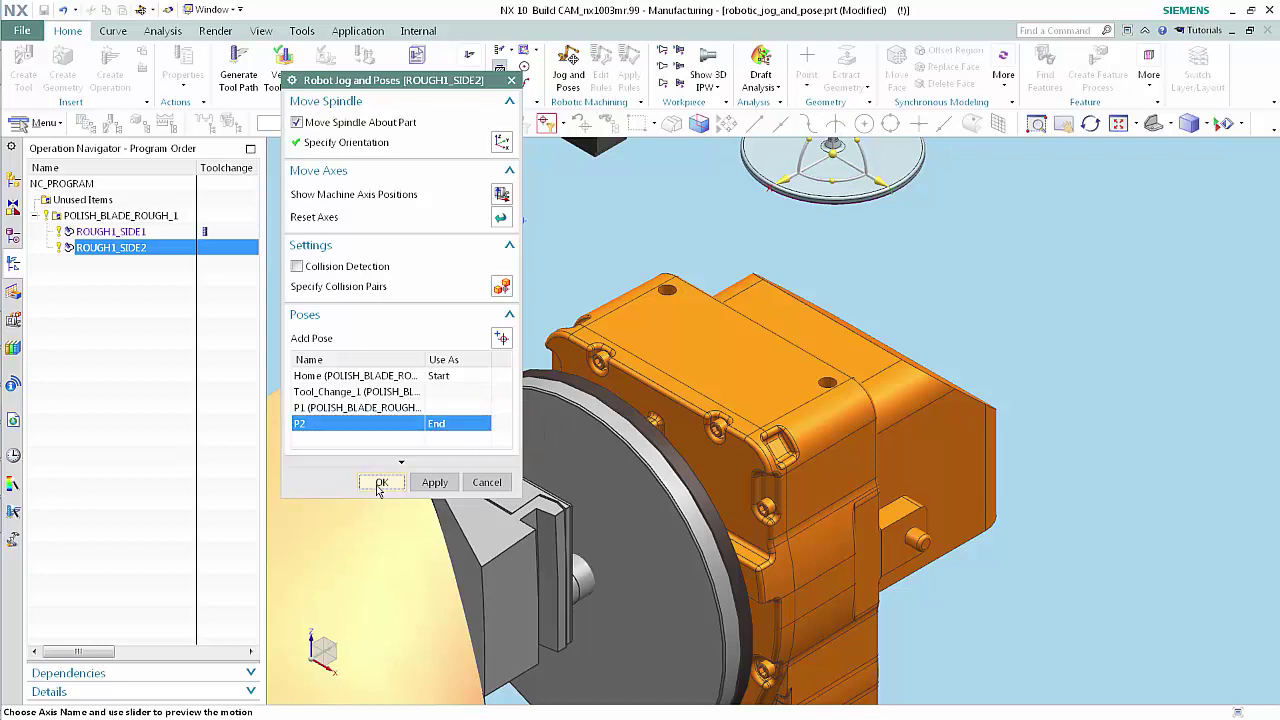
pyautogui.click(377, 488)
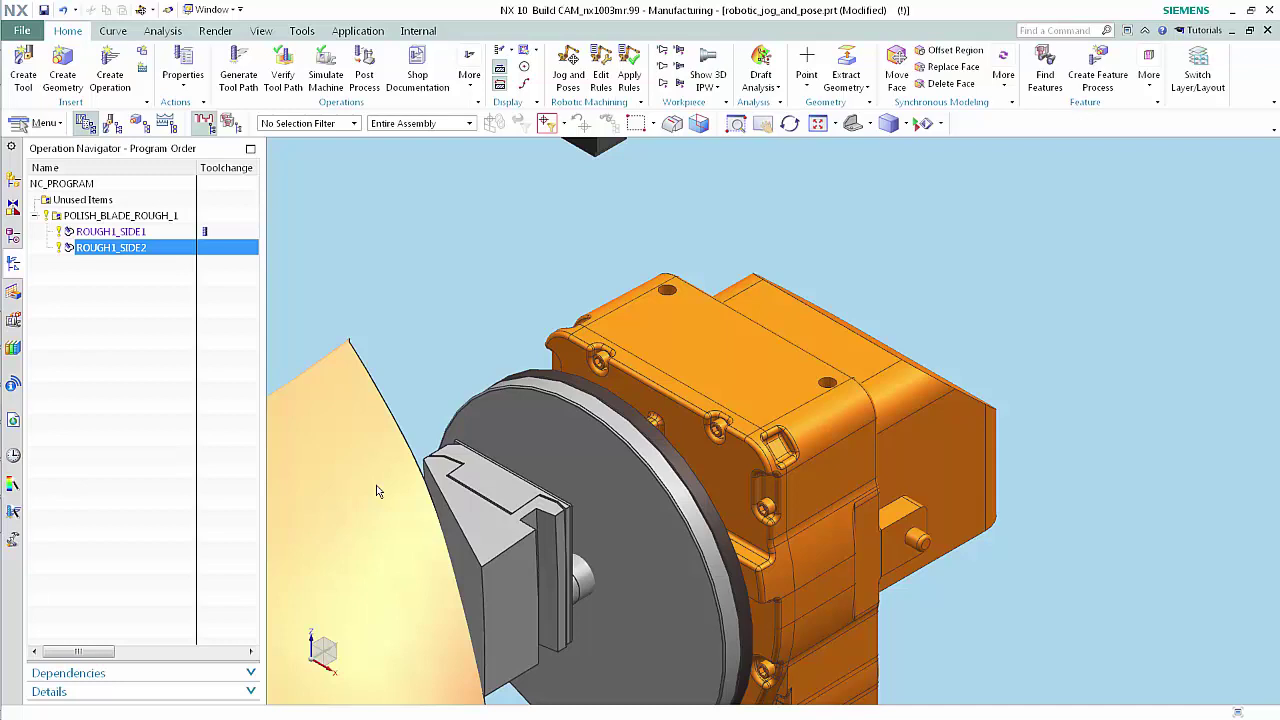
# Regenerate the ROUGH1_SIDE2 toolpath, dismiss the processing report, and fit the cell in view
pyautogui.click(630, 75)
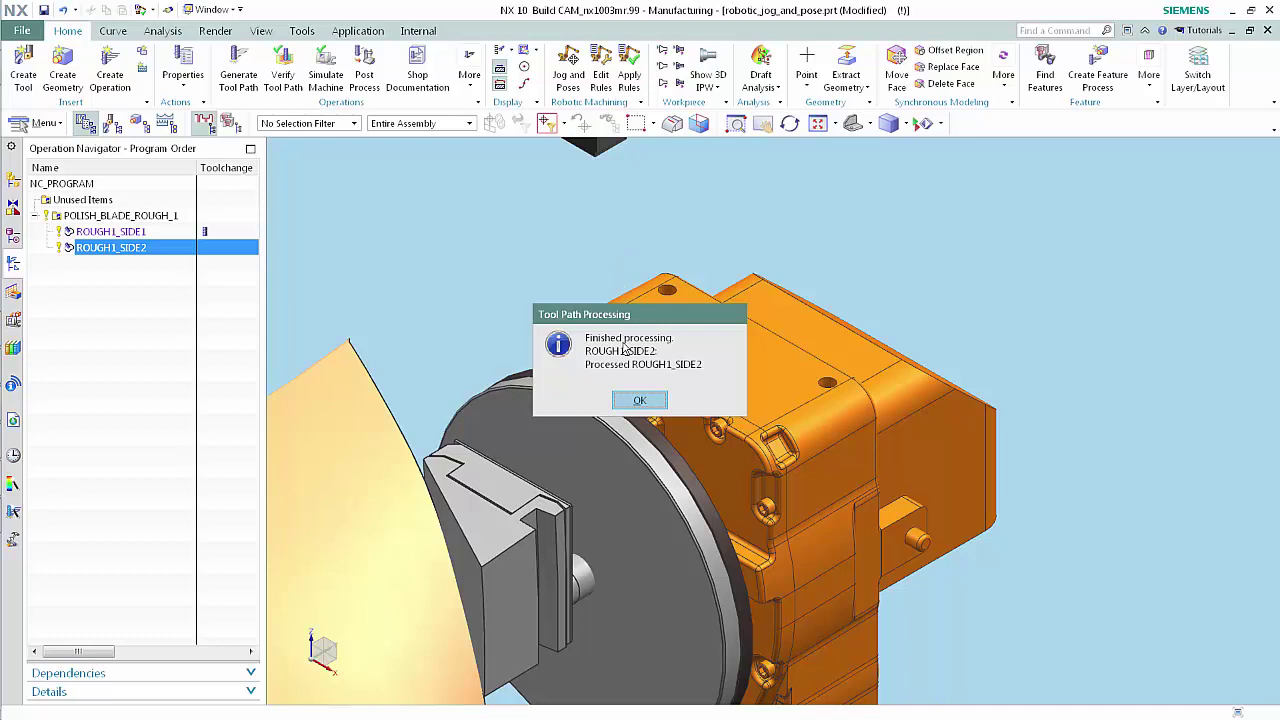
pyautogui.click(639, 404)
pyautogui.hotkey('ctrl', 'f')
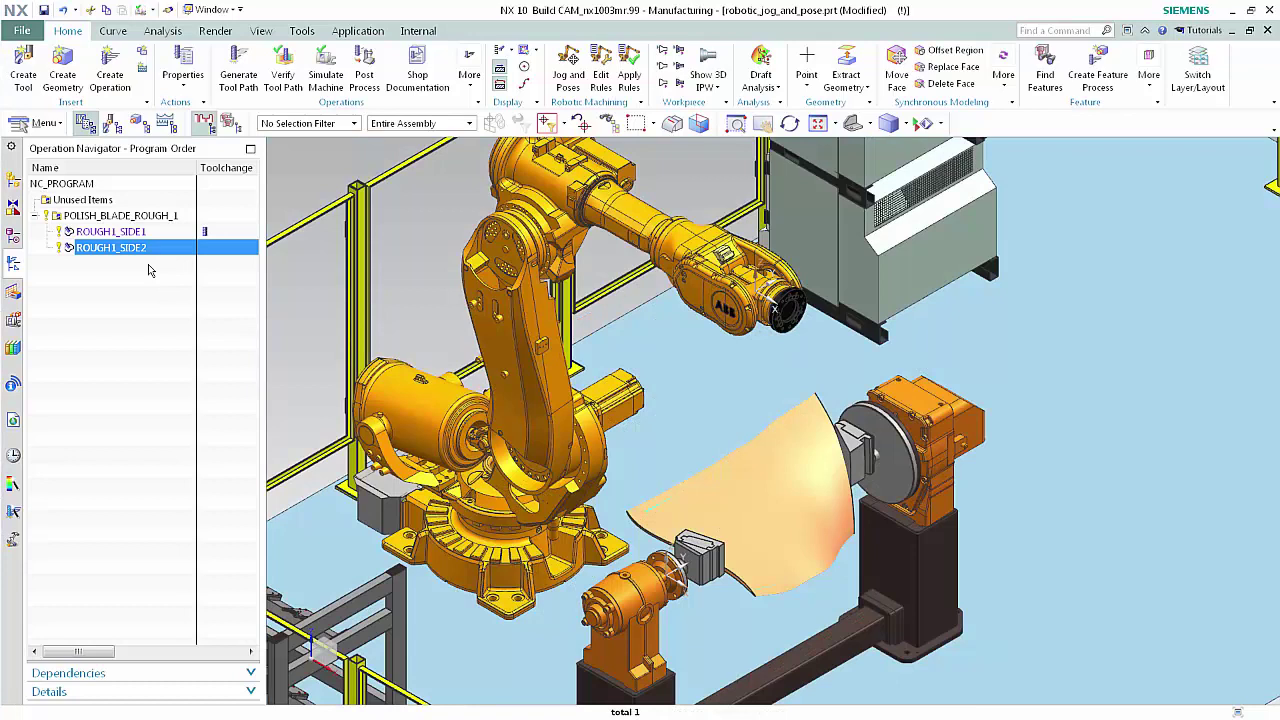
# Play the ROUGH1_SIDE2 machine simulation and close the simulation panel
pyautogui.click(327, 67)
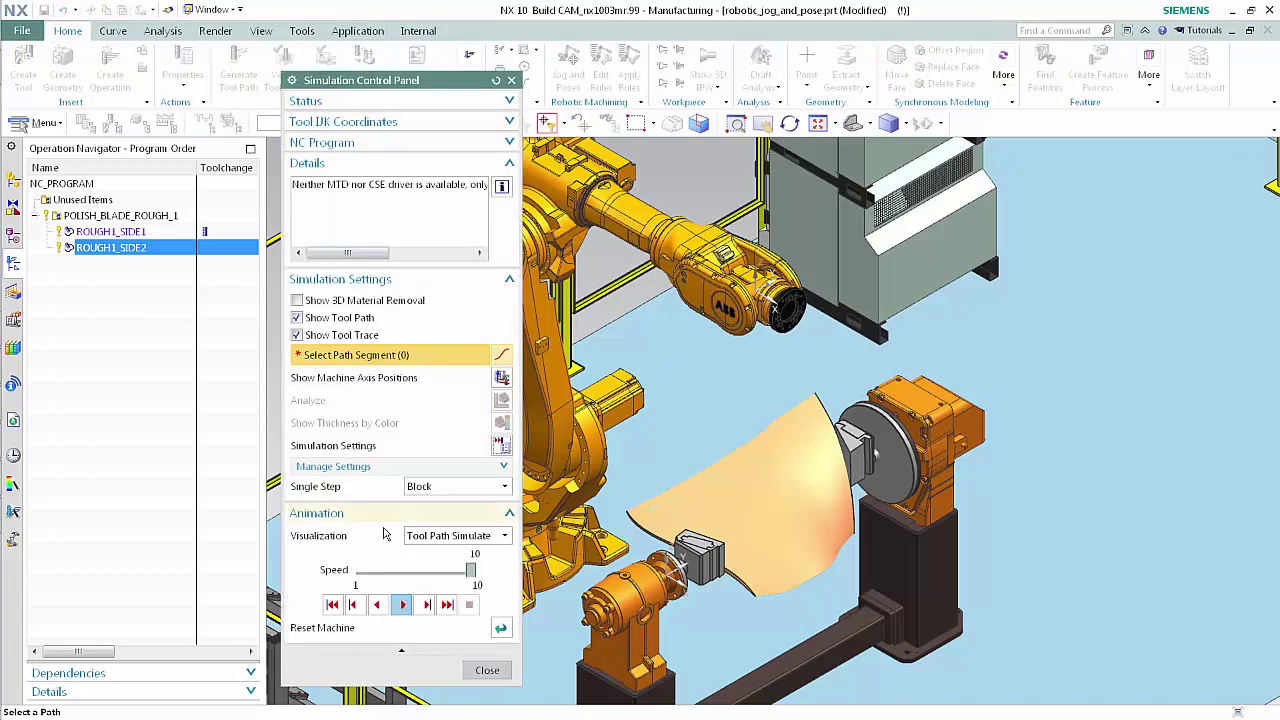
pyautogui.click(402, 605)
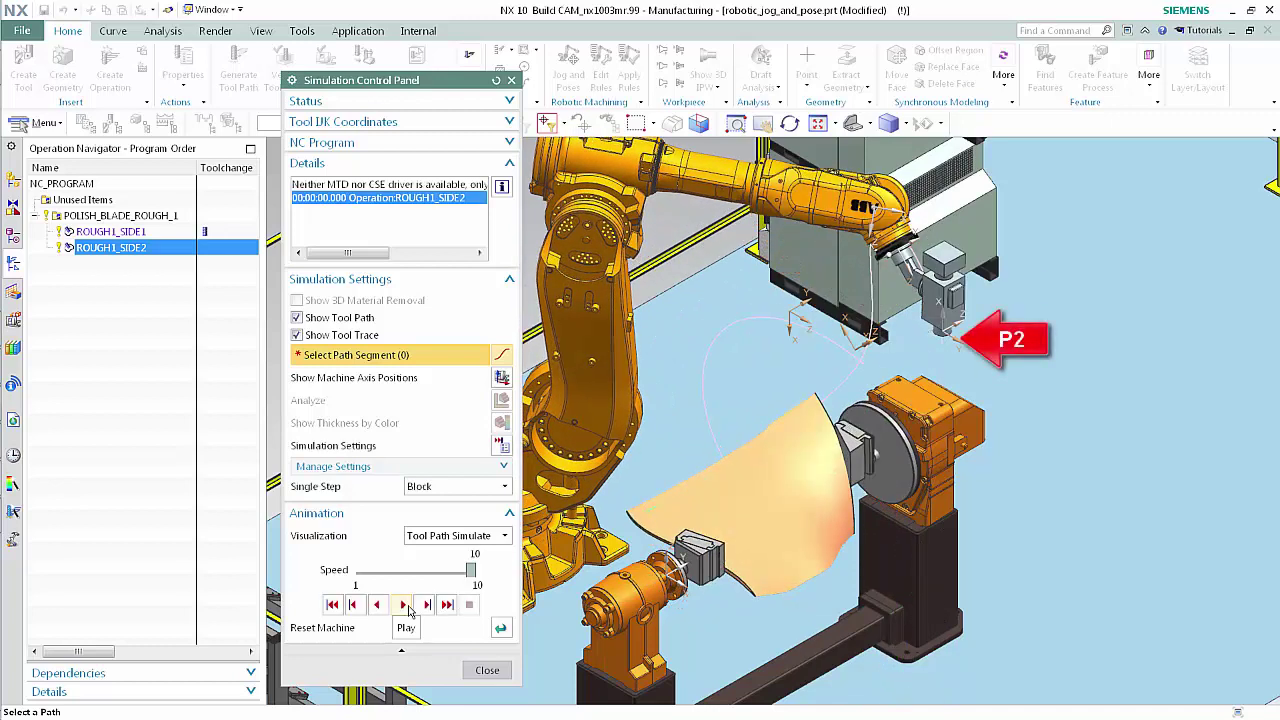
pyautogui.click(487, 670)
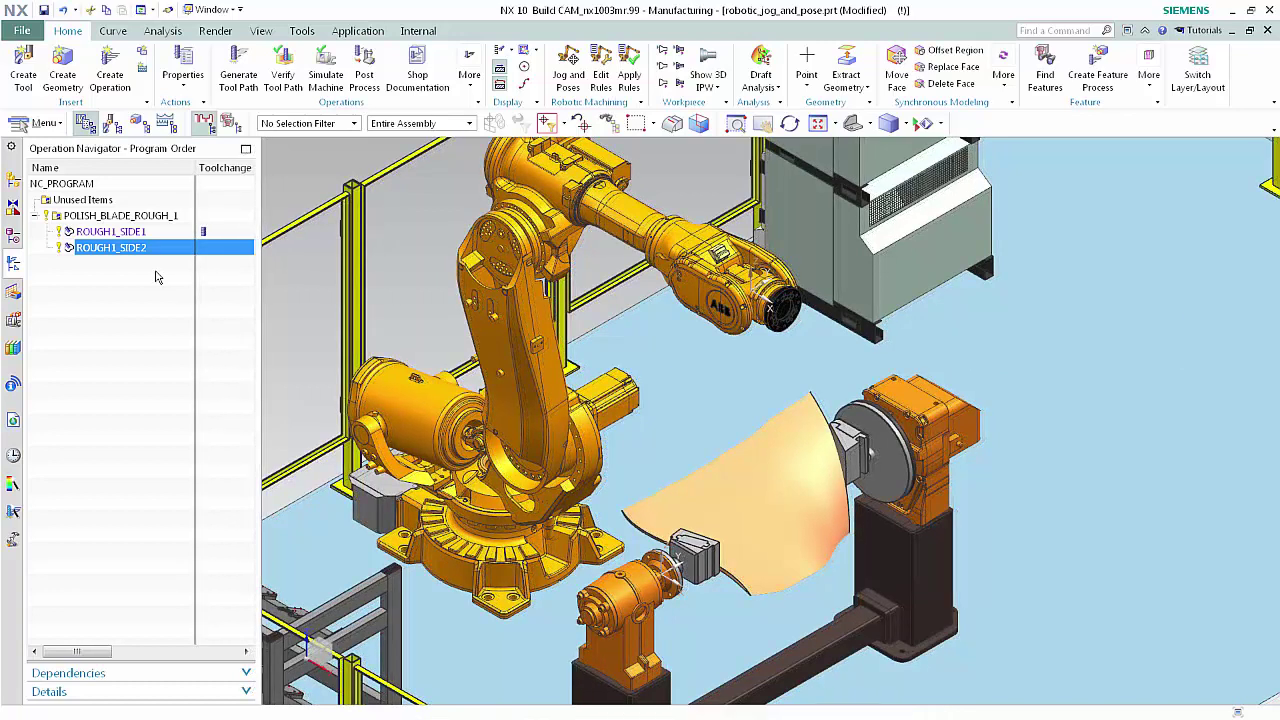
# Open Jog and Poses for POLISH_BLADE_ROUGH_1 and select the Home pose
pyautogui.moveTo(163, 248); pyautogui.dragTo(162, 218)
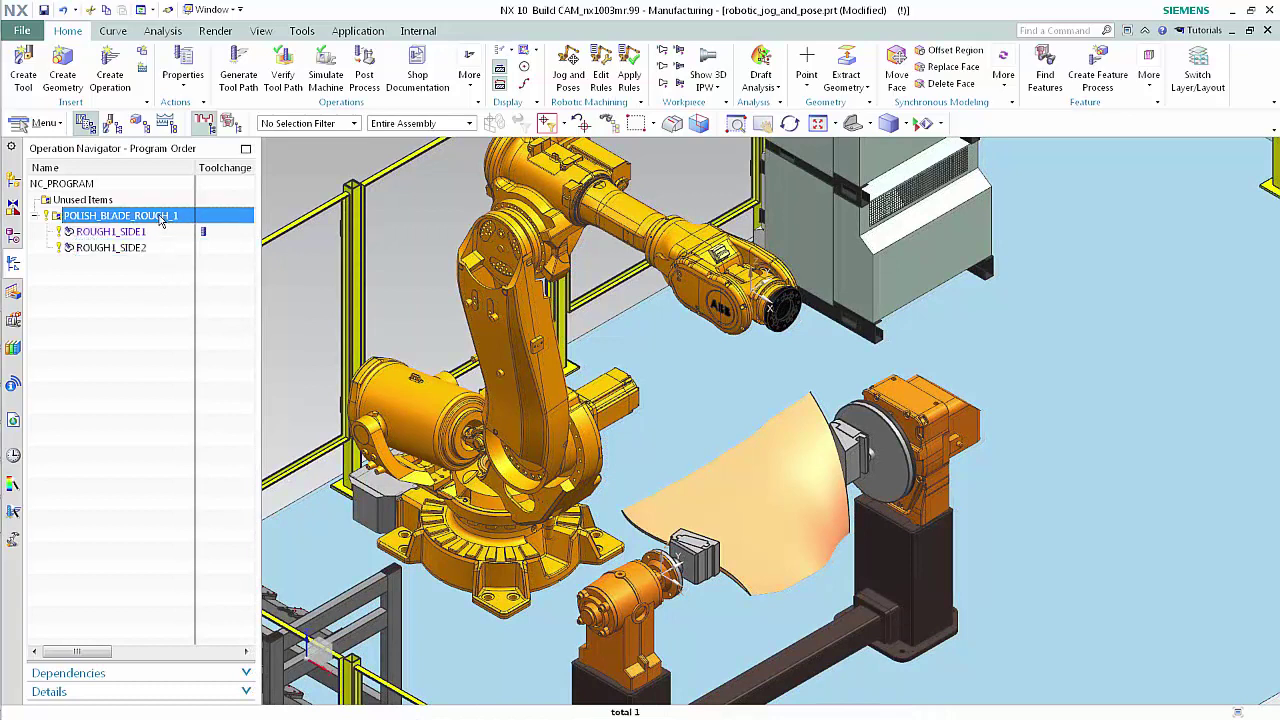
pyautogui.click(569, 72)
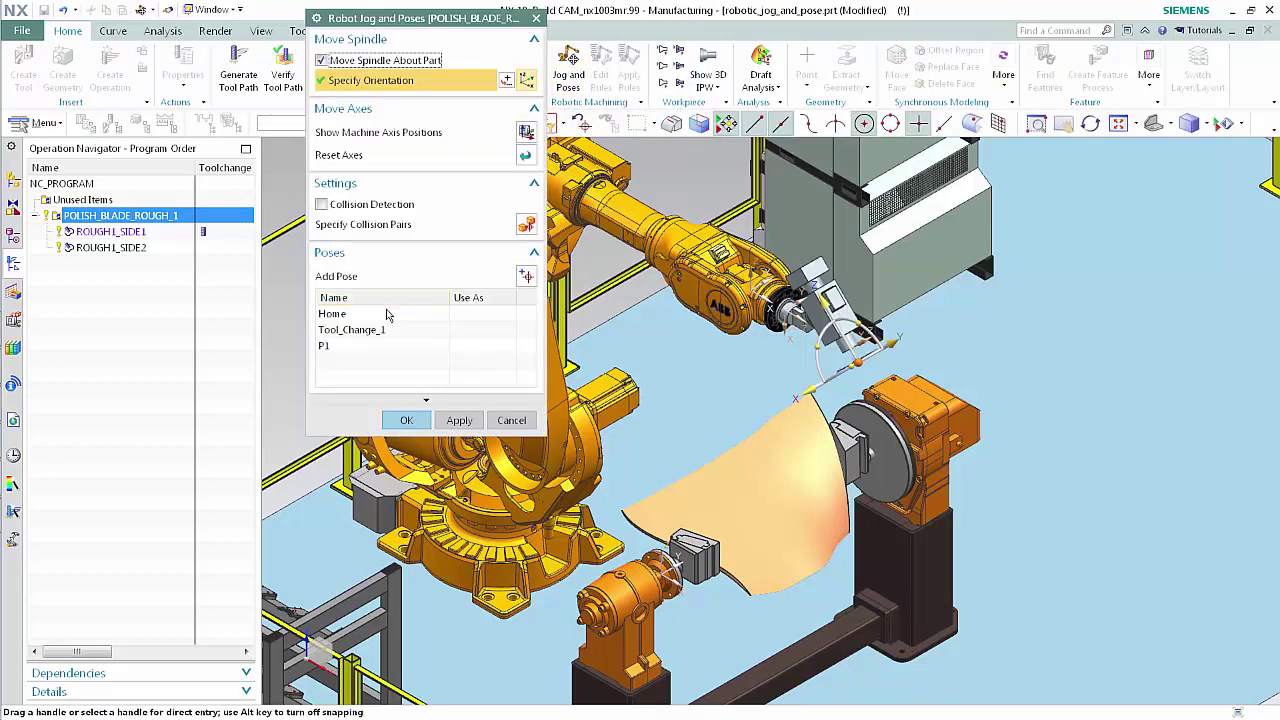
pyautogui.click(381, 319)
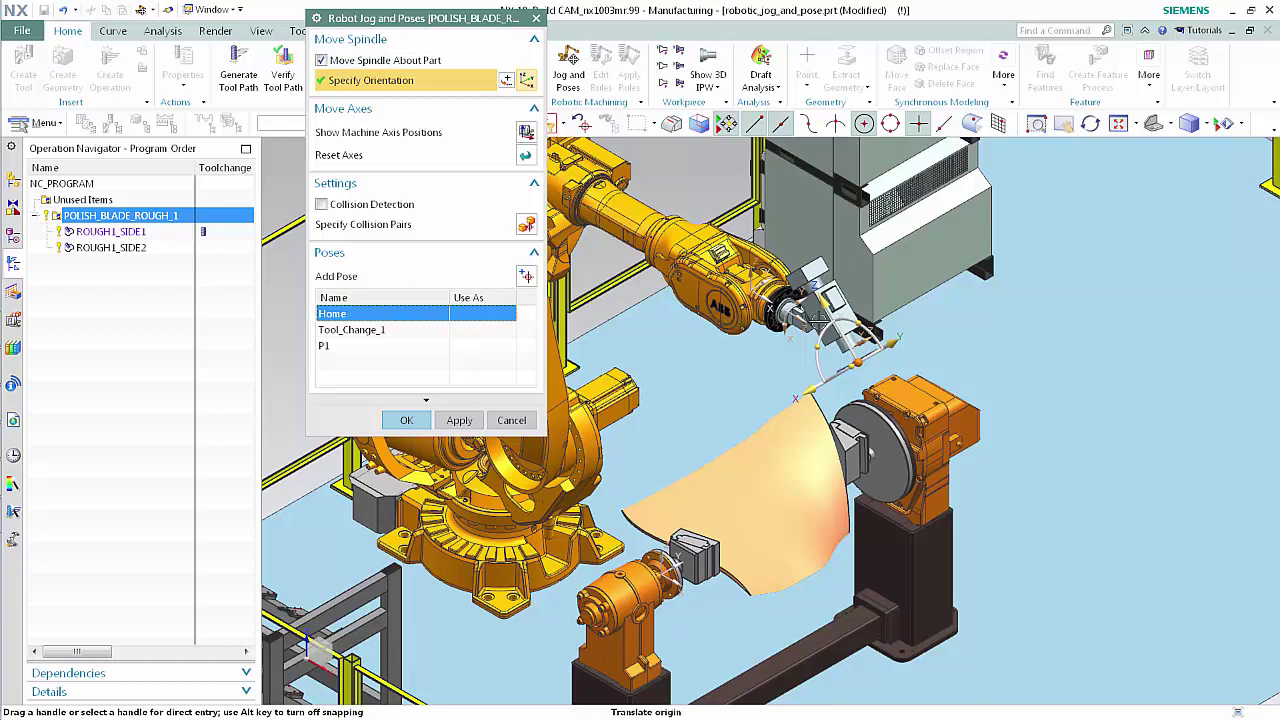
# Rotate the wrist -30°, move 50 along Z, and update Home to this position
pyautogui.moveTo(862, 325); pyautogui.dragTo(875, 335)
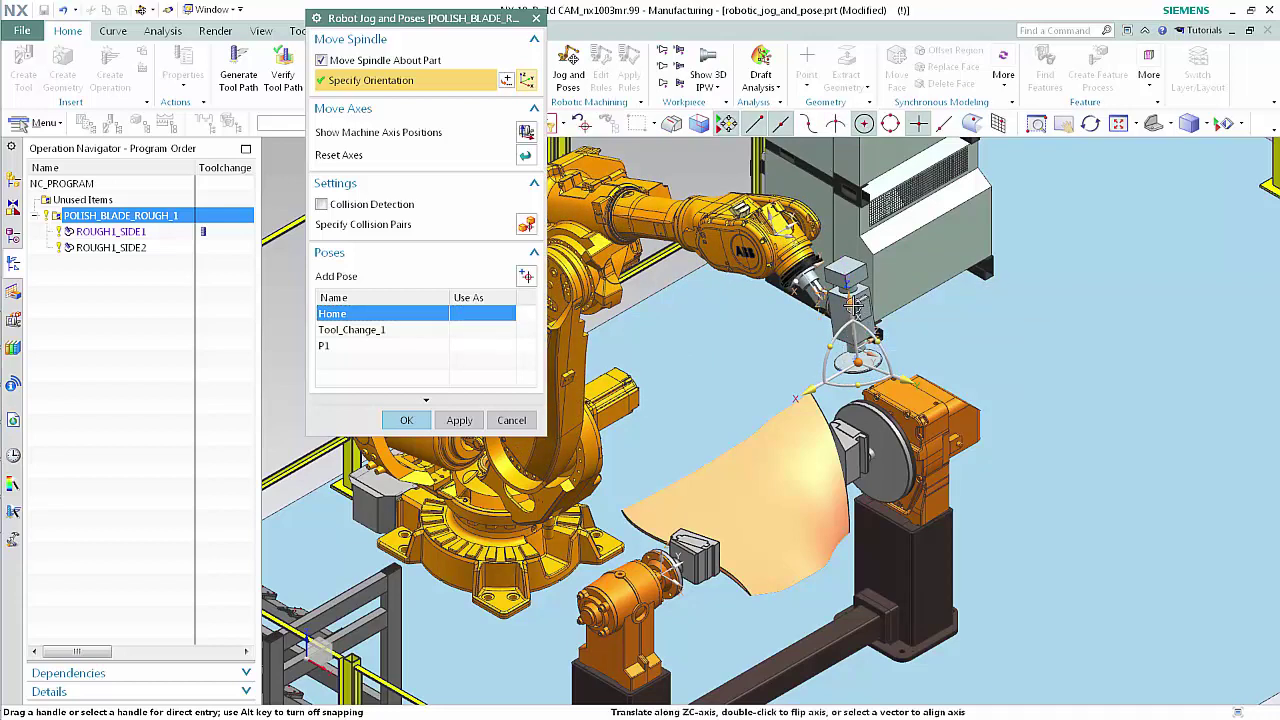
pyautogui.moveTo(853, 304); pyautogui.dragTo(851, 293)
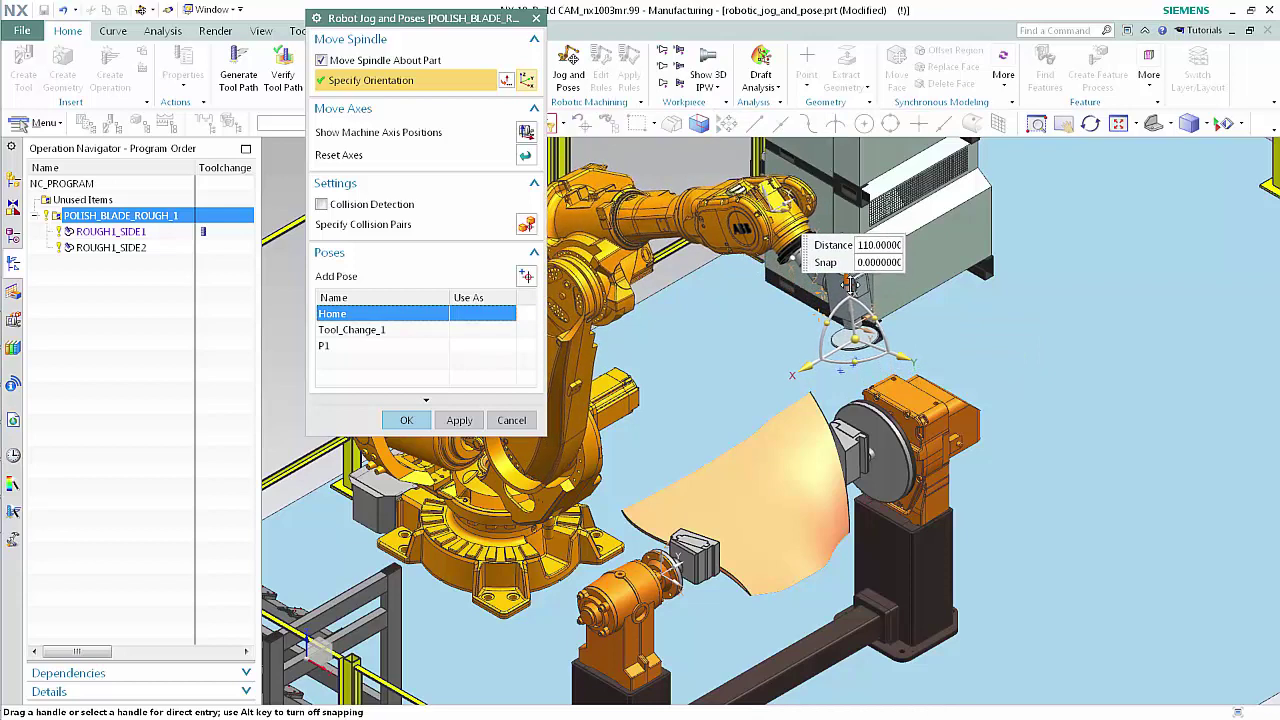
pyautogui.rightClick(427, 314)
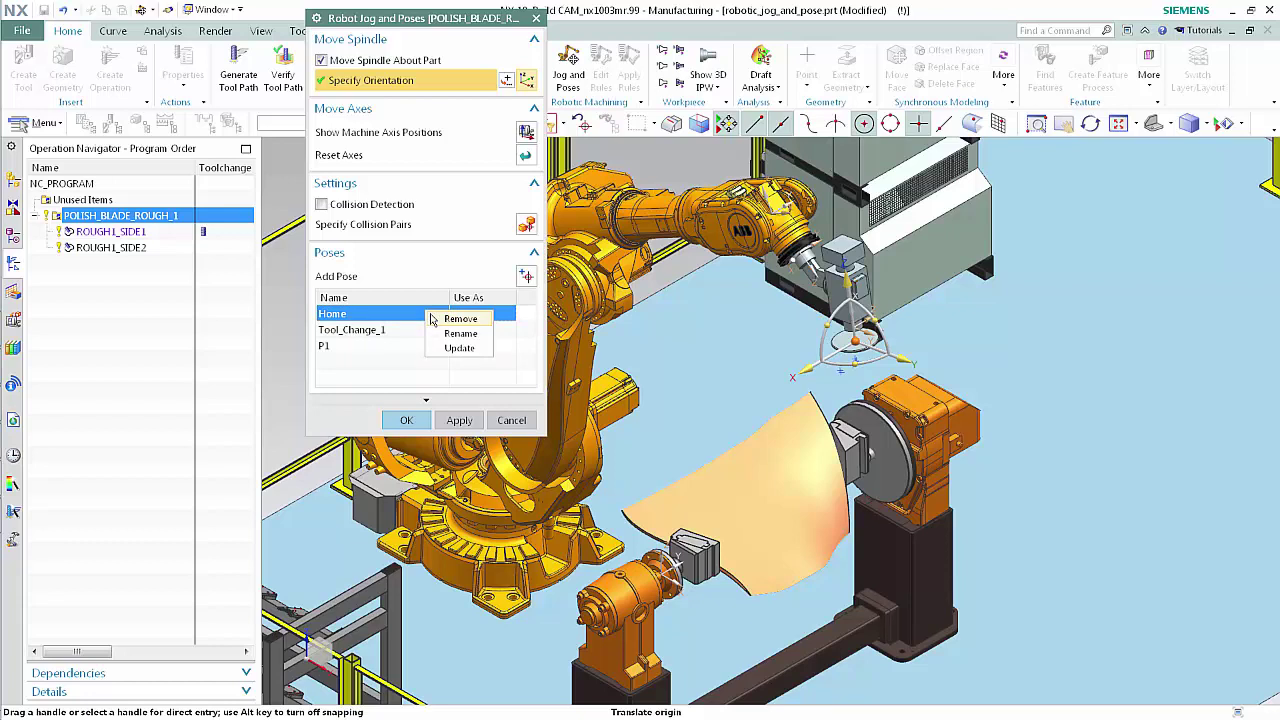
pyautogui.click(446, 348)
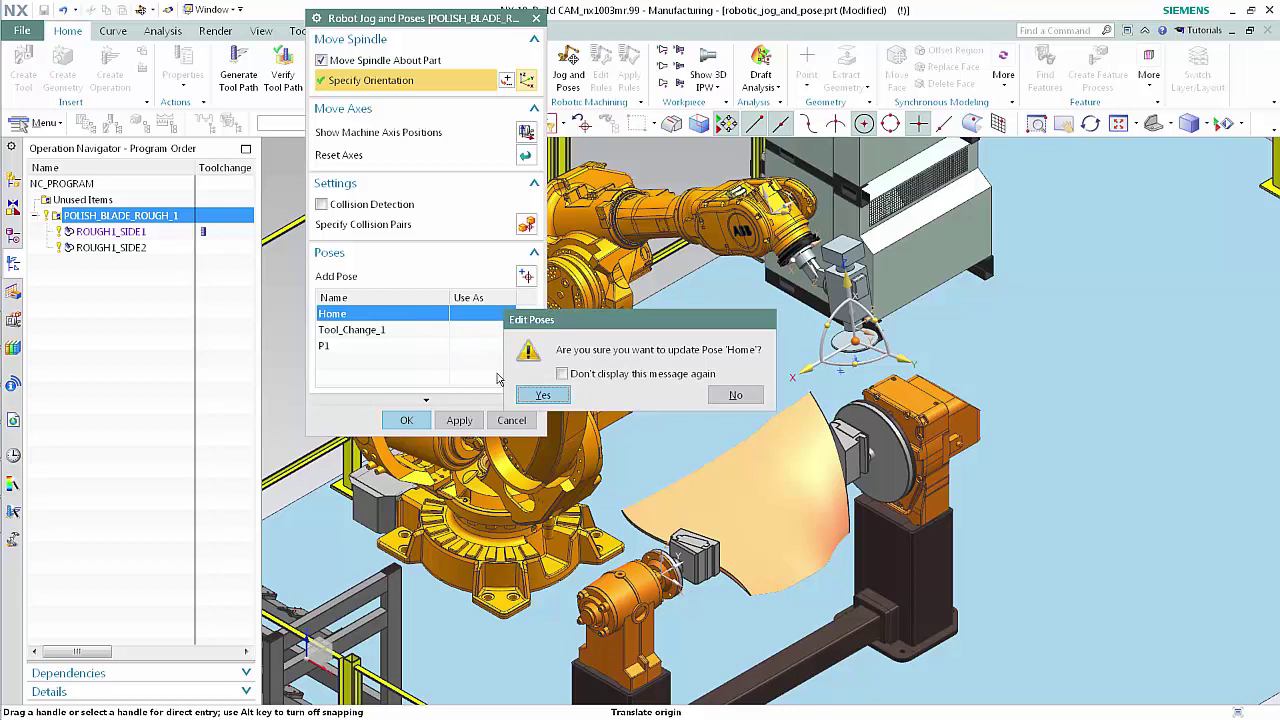
pyautogui.click(540, 396)
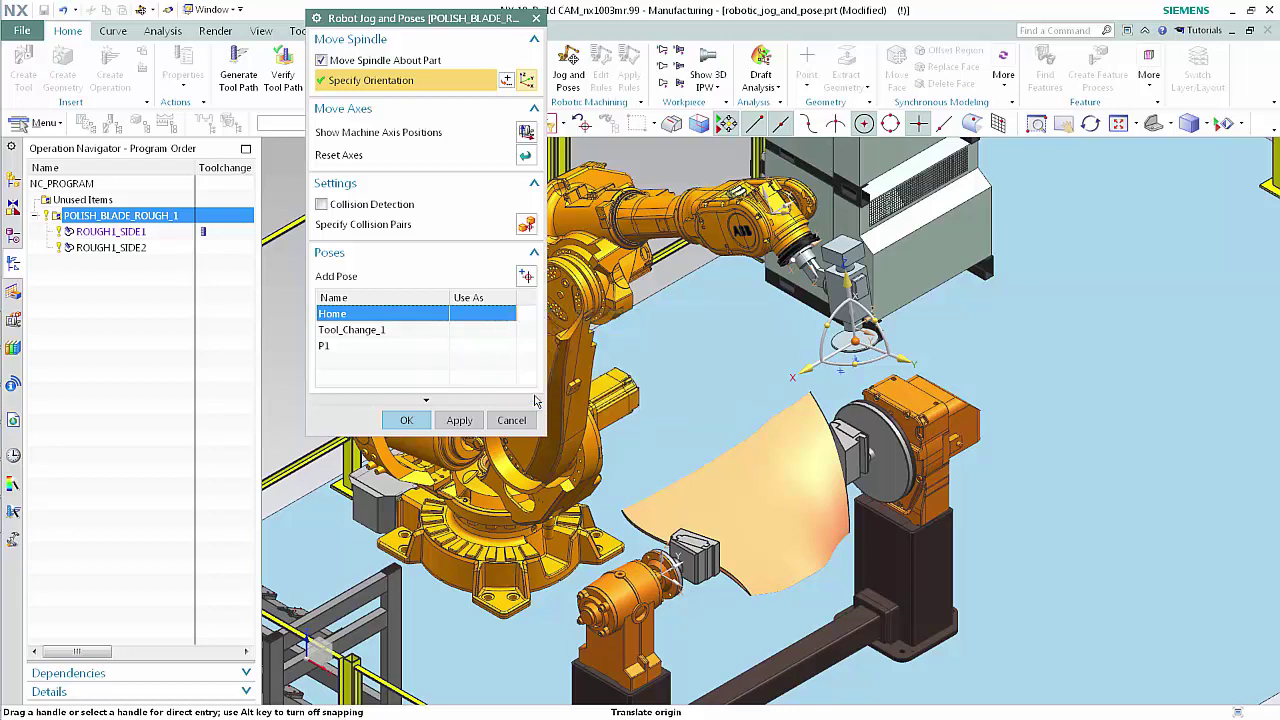
pyautogui.click(410, 421)
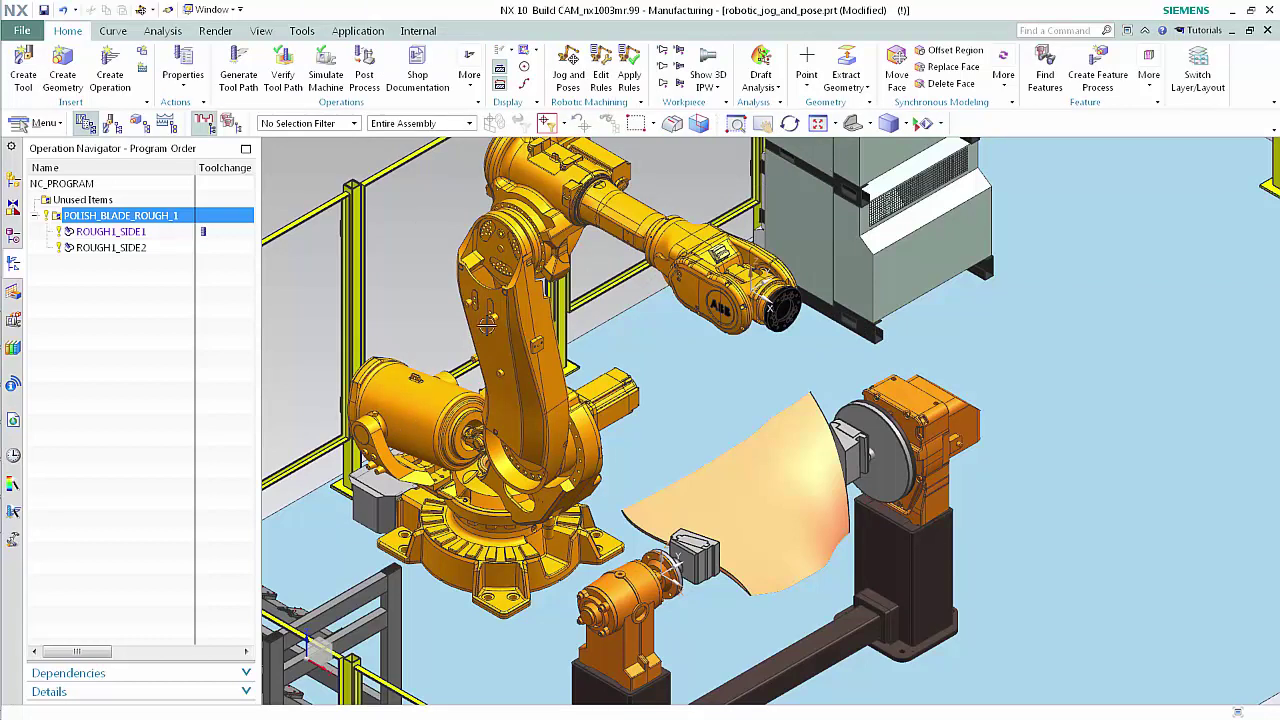
# Reapply the robot rules and dismiss the tool path processing report
pyautogui.click(630, 78)
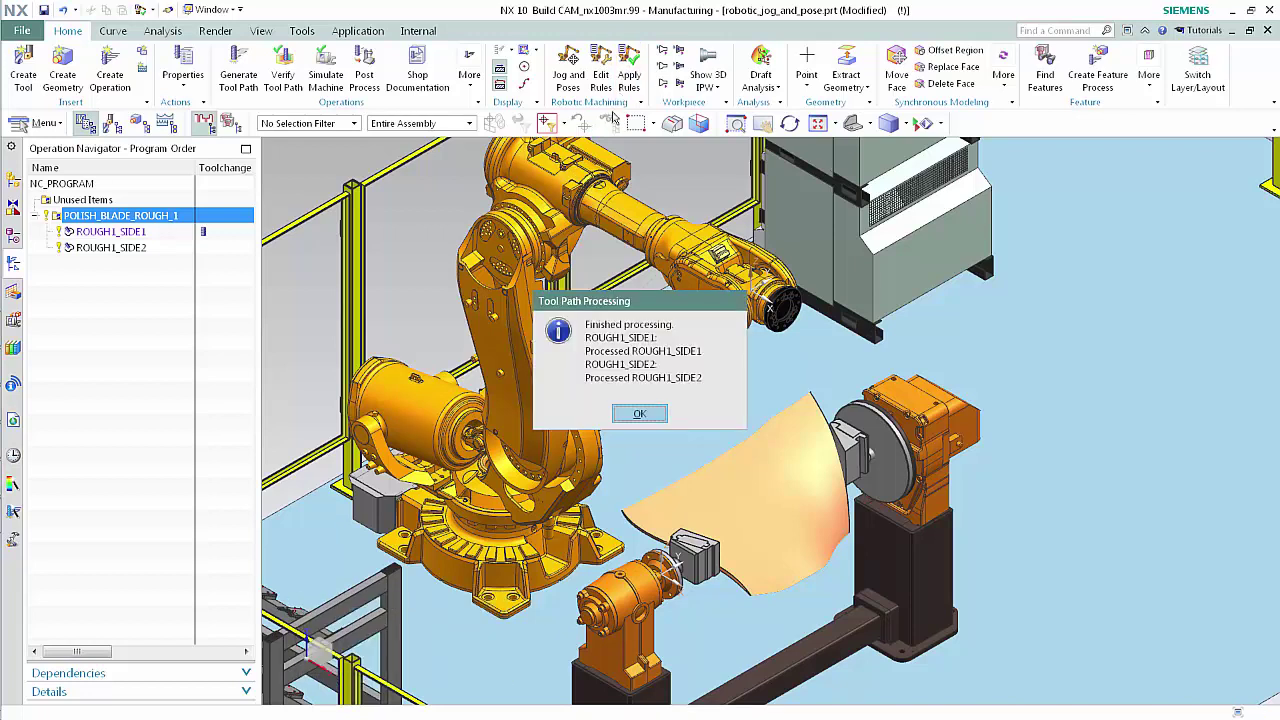
pyautogui.click(639, 415)
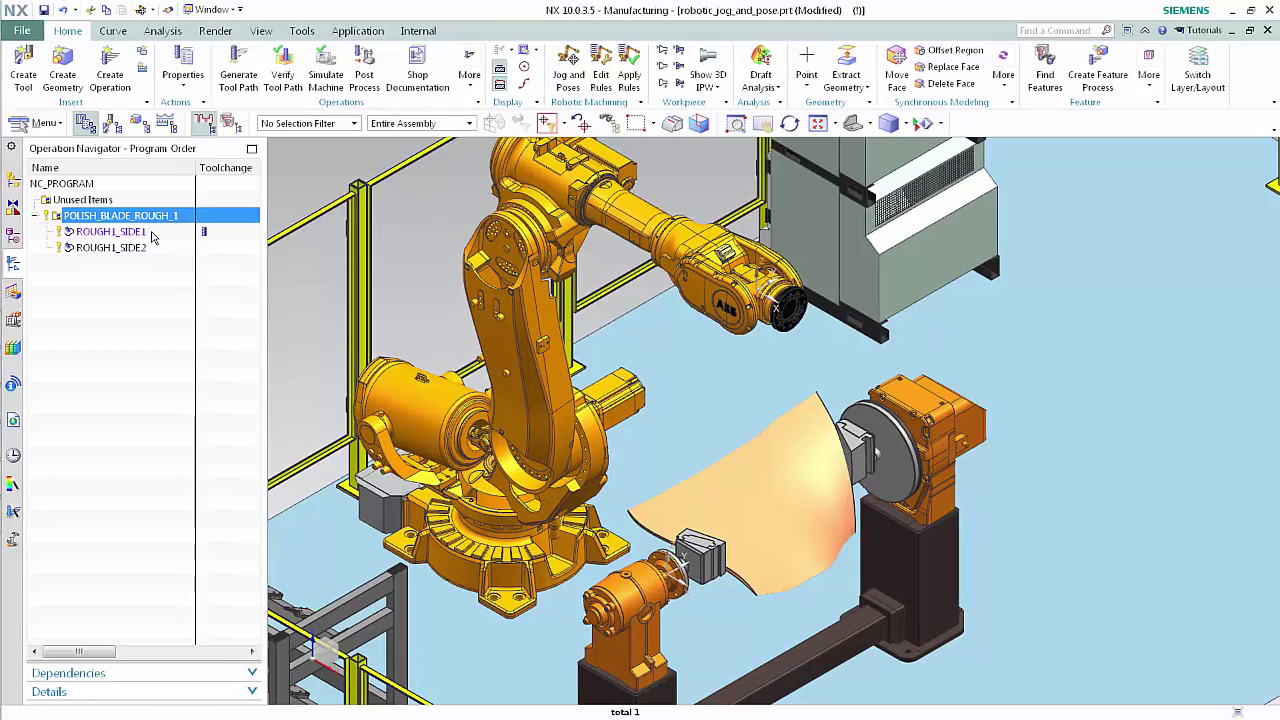
# Review ROUGH1_SIDE1's tool path and poses, confirming Home as its start and end pose
pyautogui.click(146, 232)
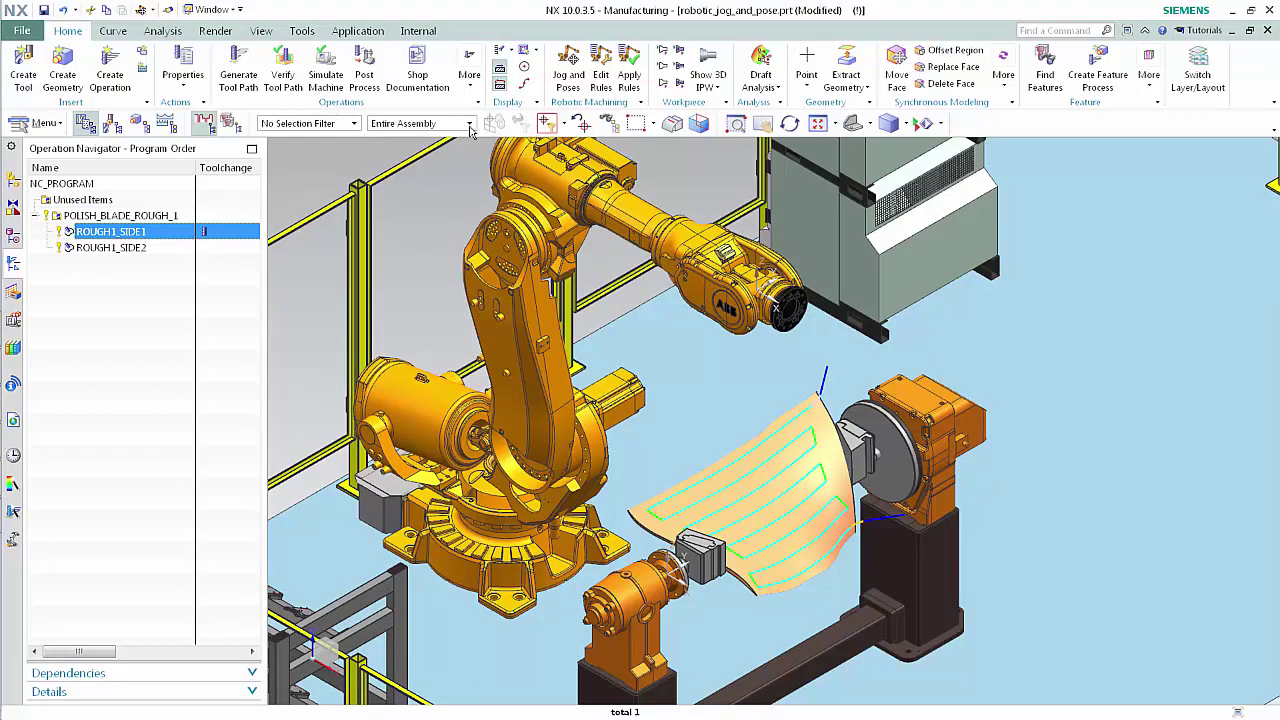
pyautogui.click(573, 62)
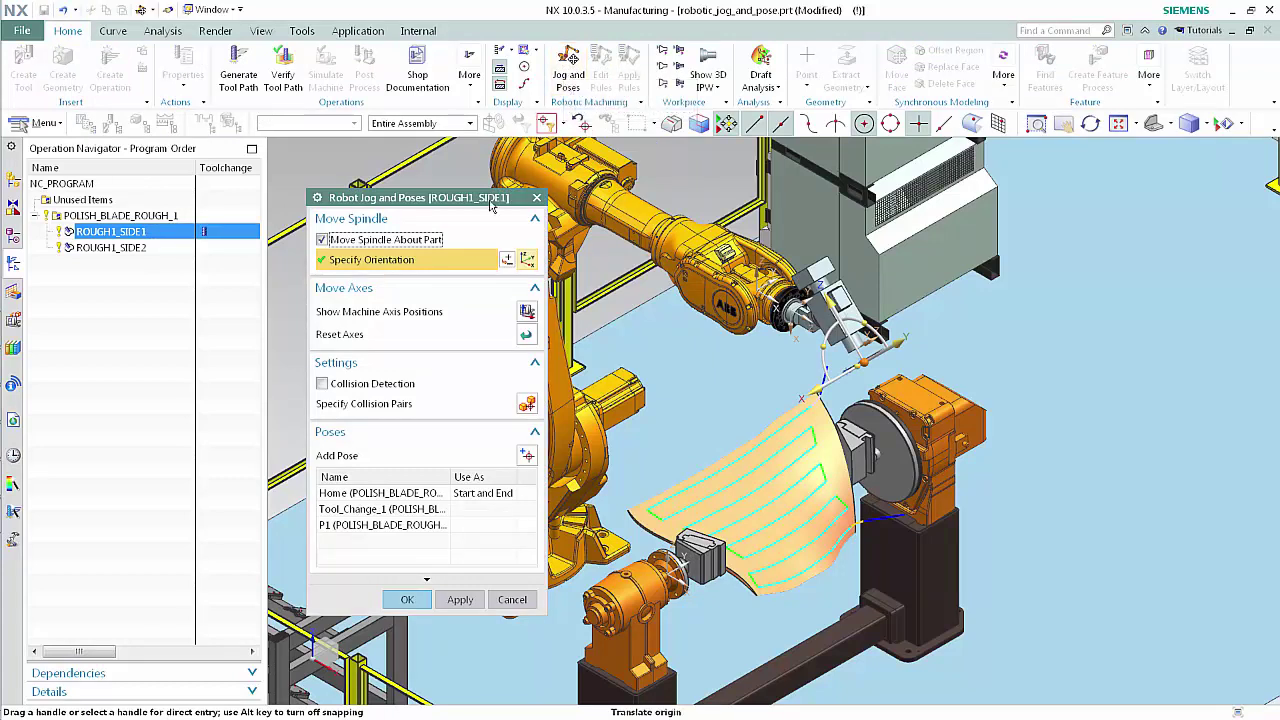
pyautogui.click(395, 495)
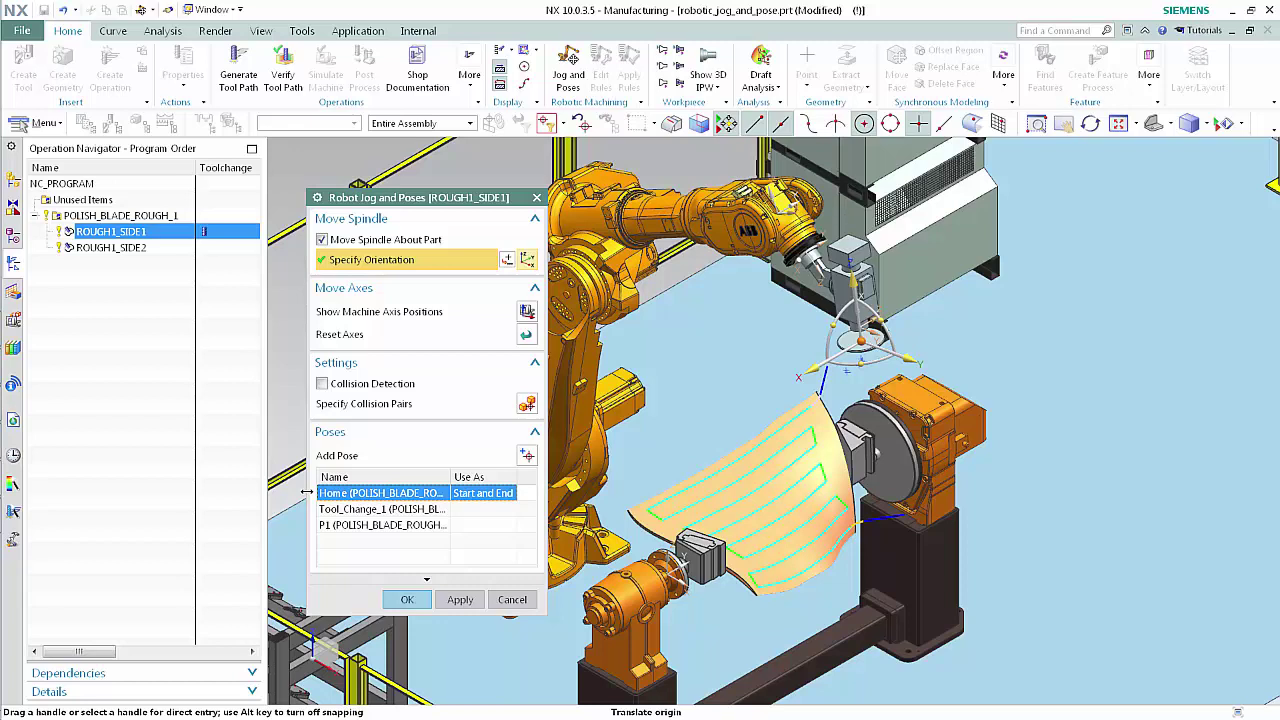
pyautogui.click(407, 599)
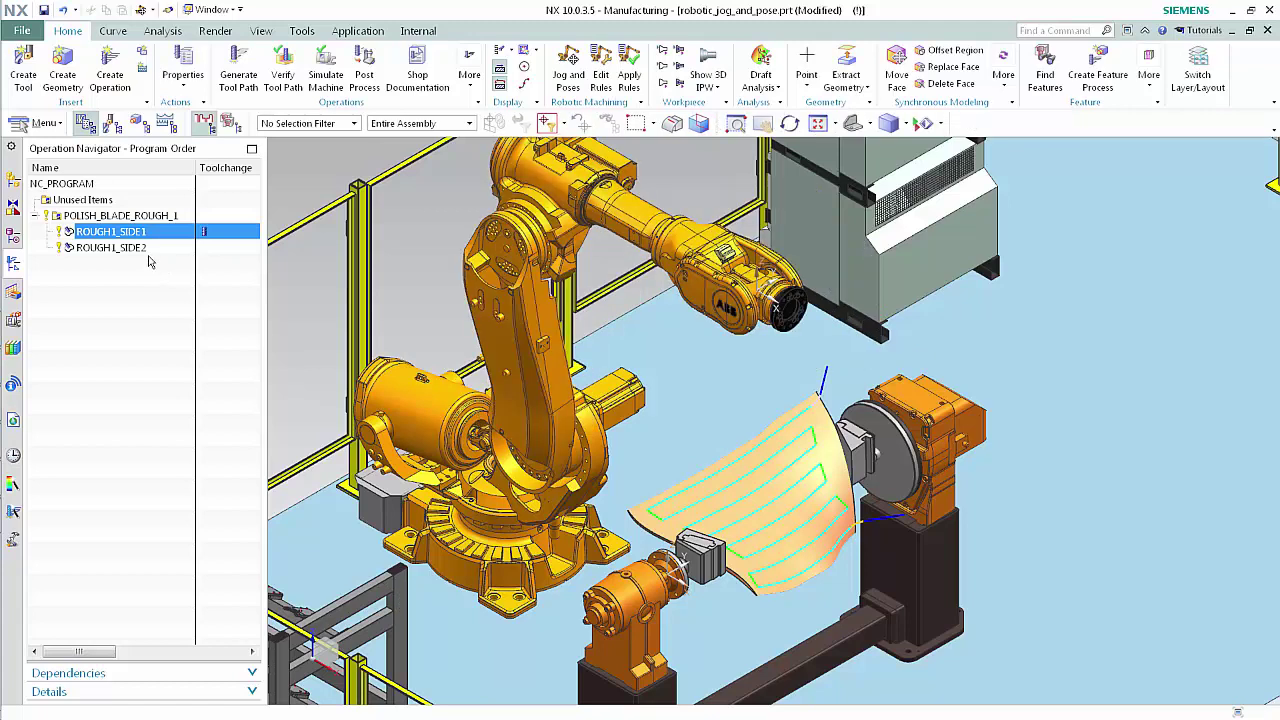
pyautogui.click(141, 250)
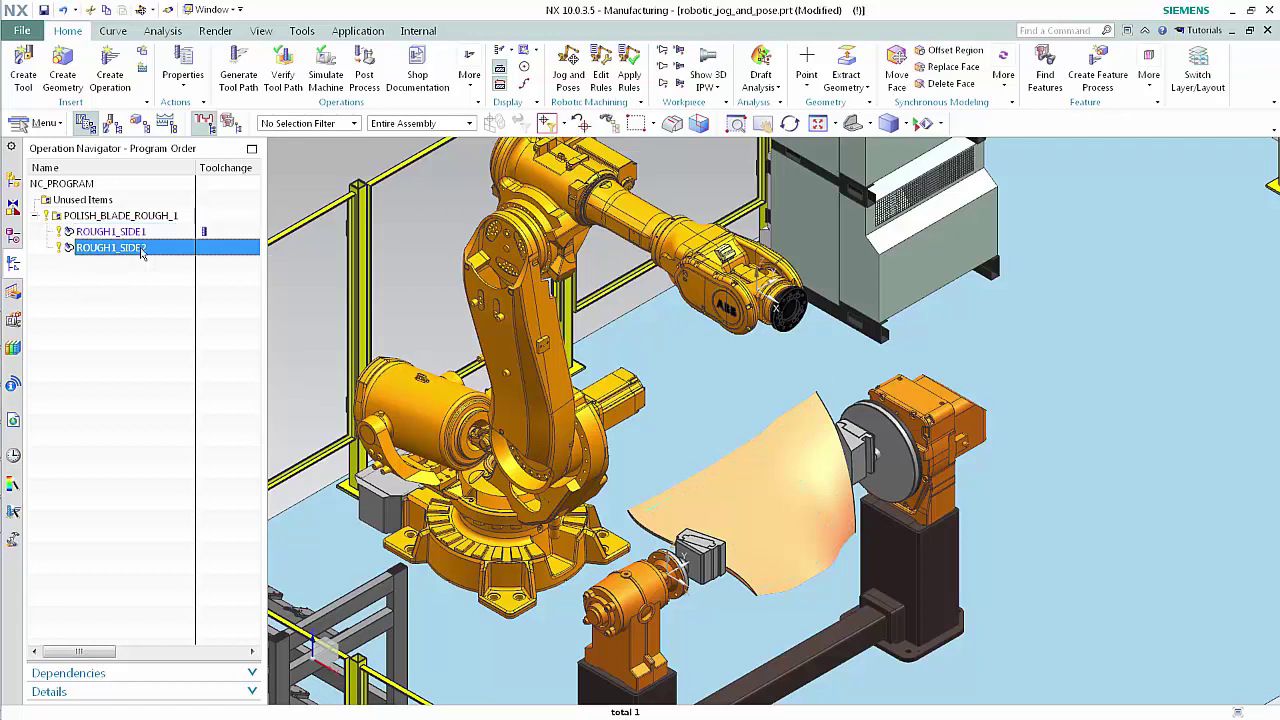
pyautogui.click(568, 62)
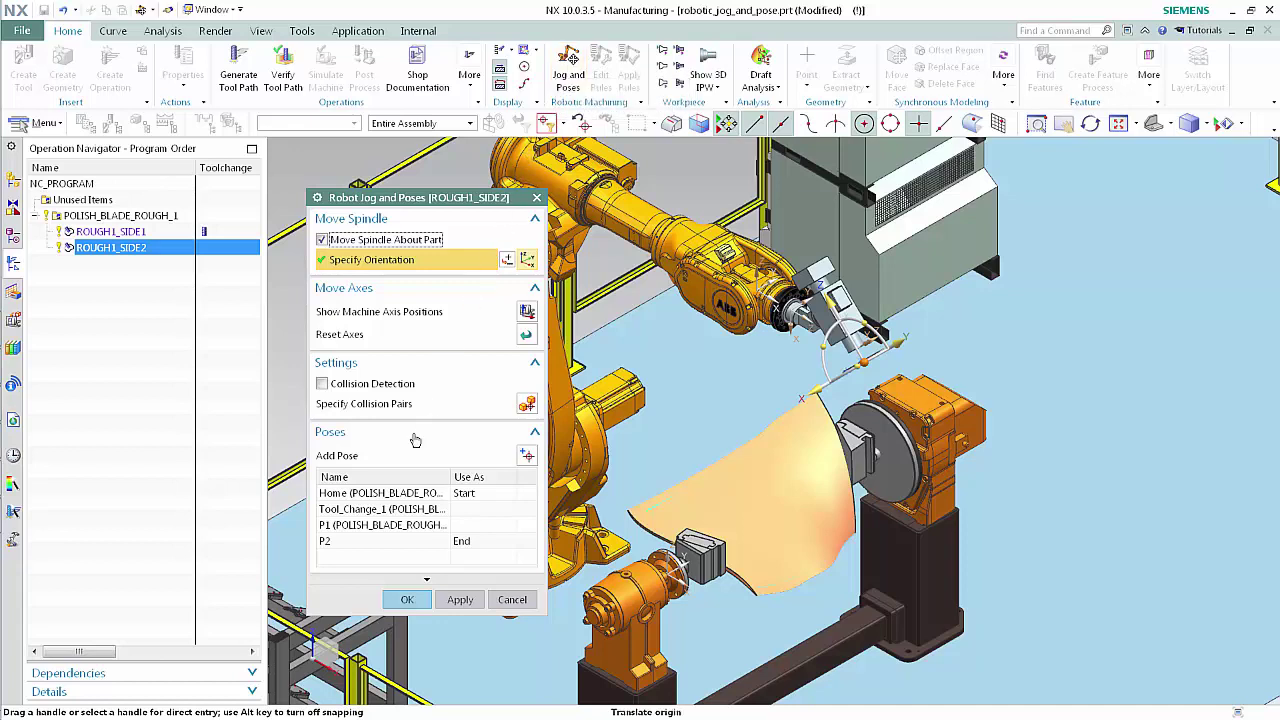
pyautogui.click(389, 494)
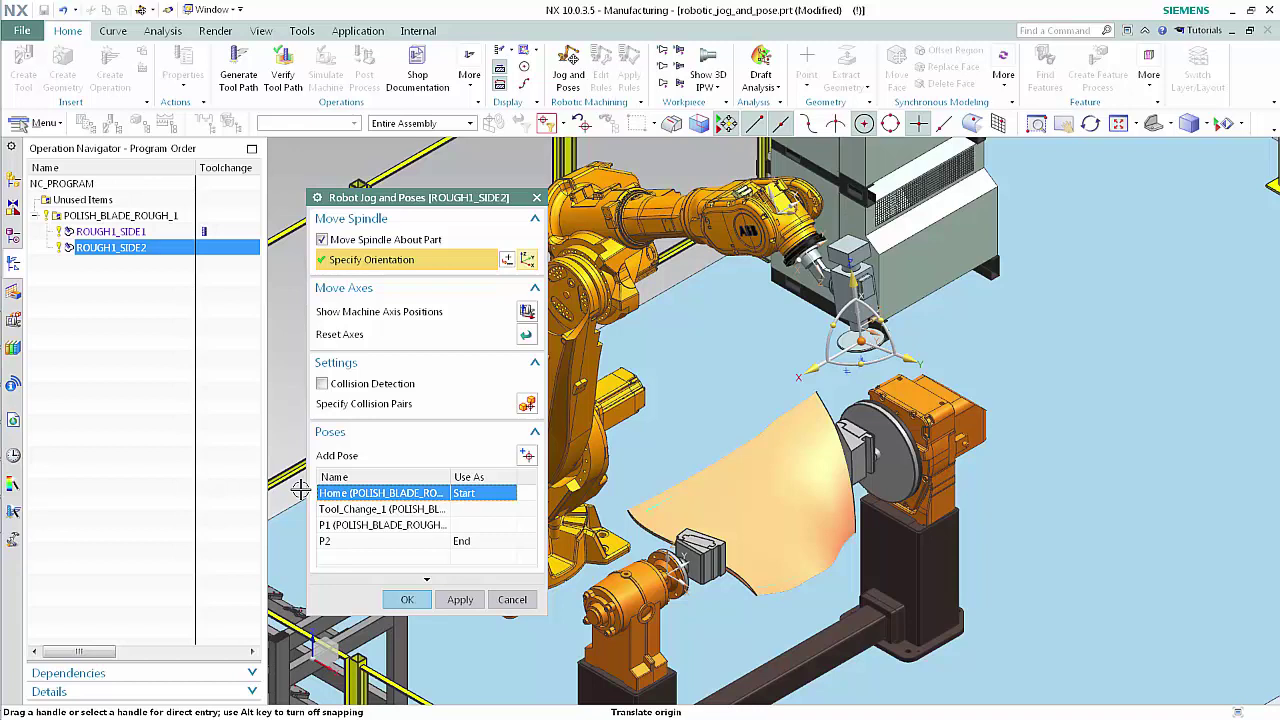
pyautogui.click(400, 600)
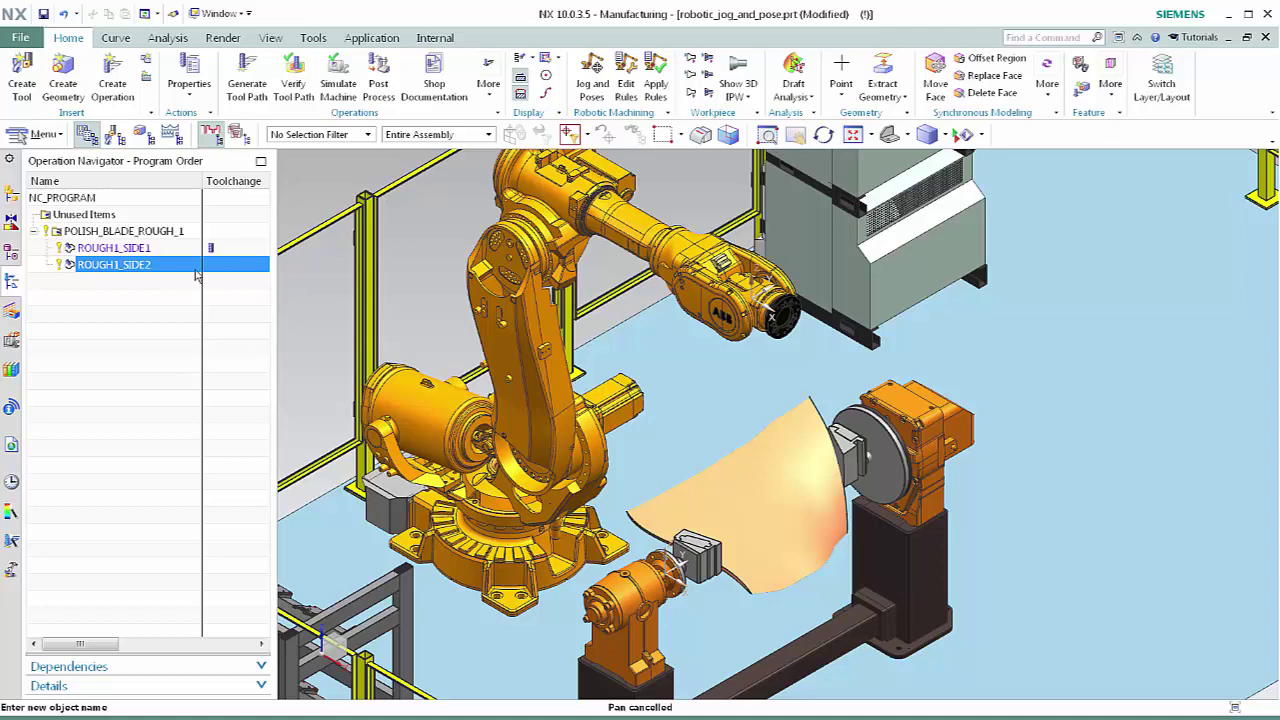
# Jog ROUGH1_SIDE2's robot from pose P2, rotating the spindle by -20°
pyautogui.click(593, 78)
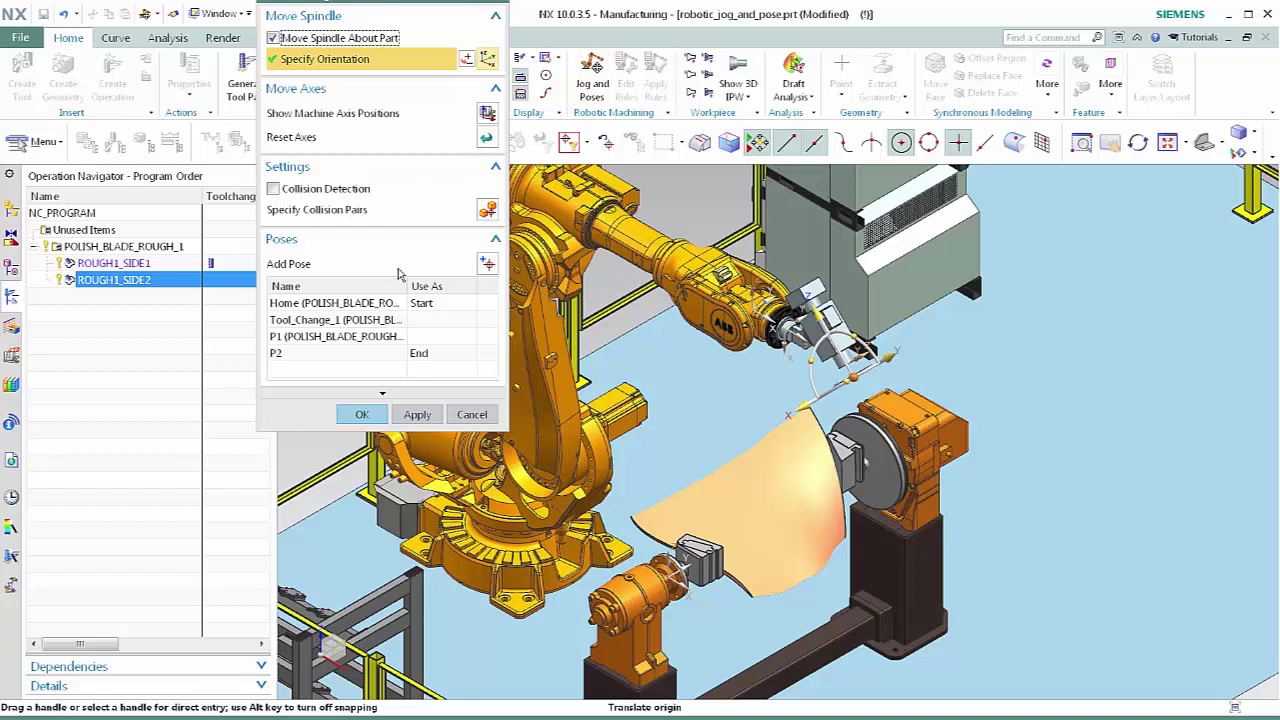
pyautogui.click(325, 358)
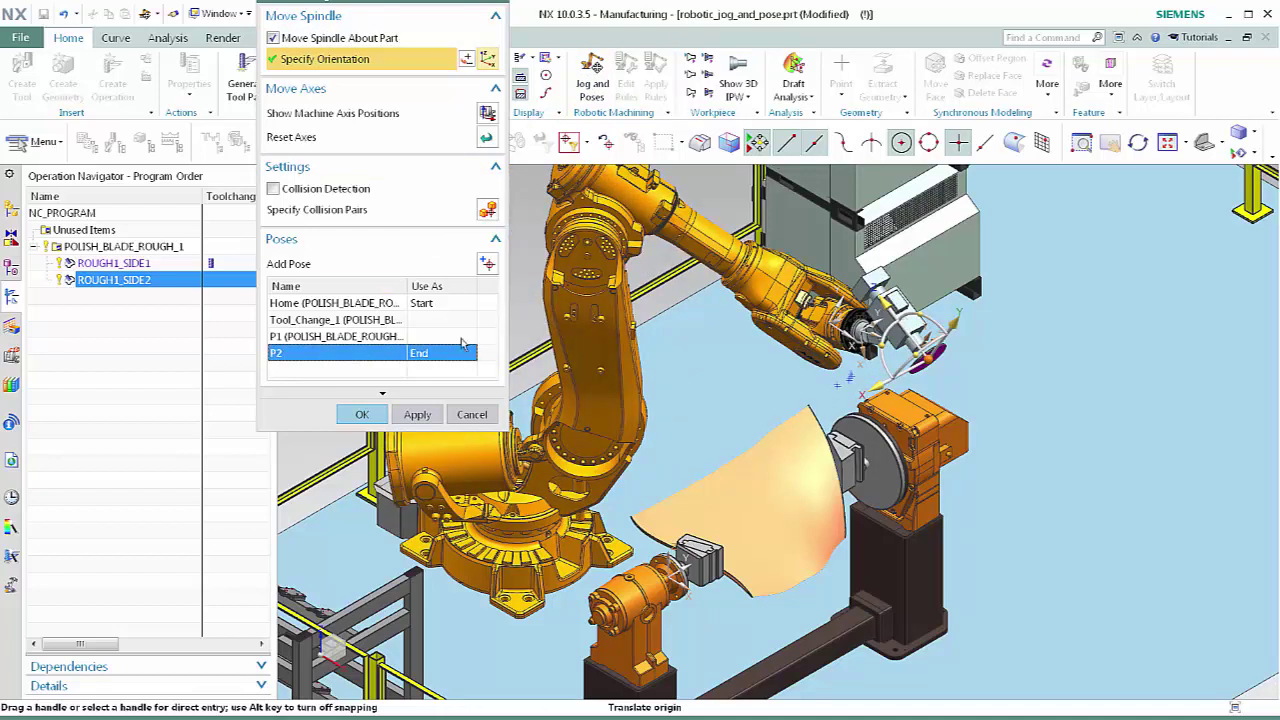
pyautogui.moveTo(918, 313); pyautogui.dragTo(928, 337)
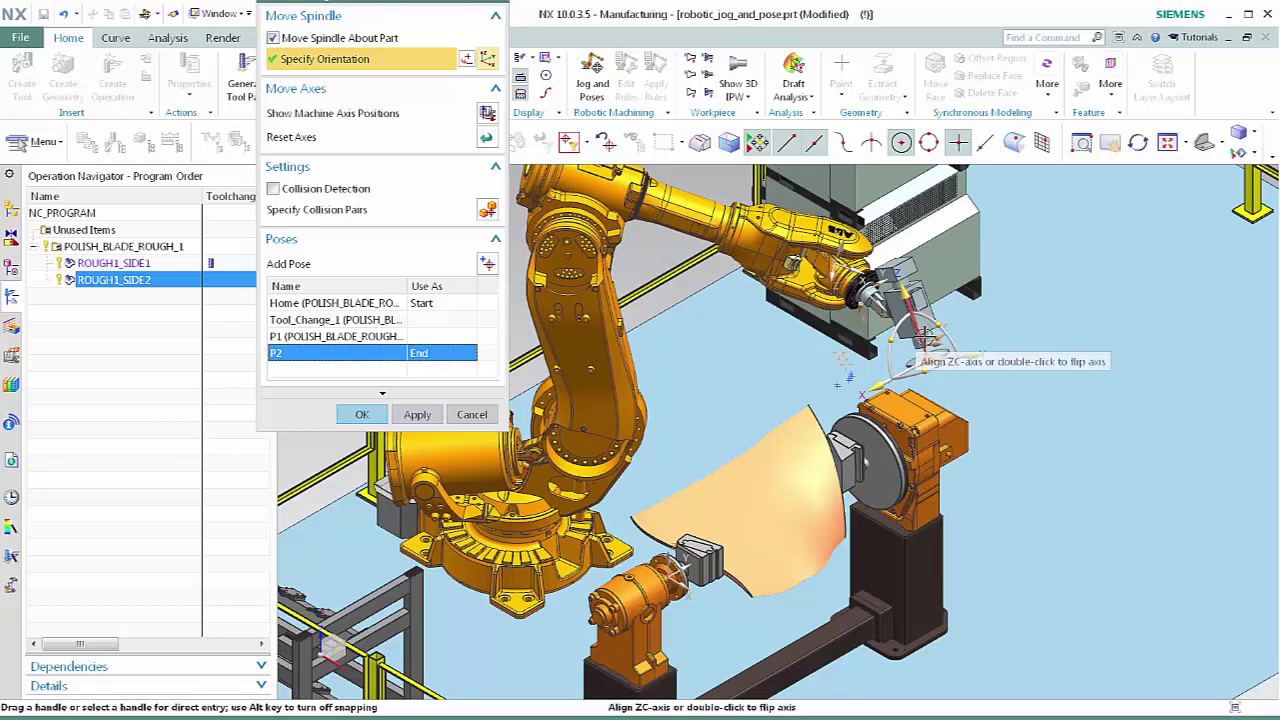
pyautogui.rightClick(378, 356)
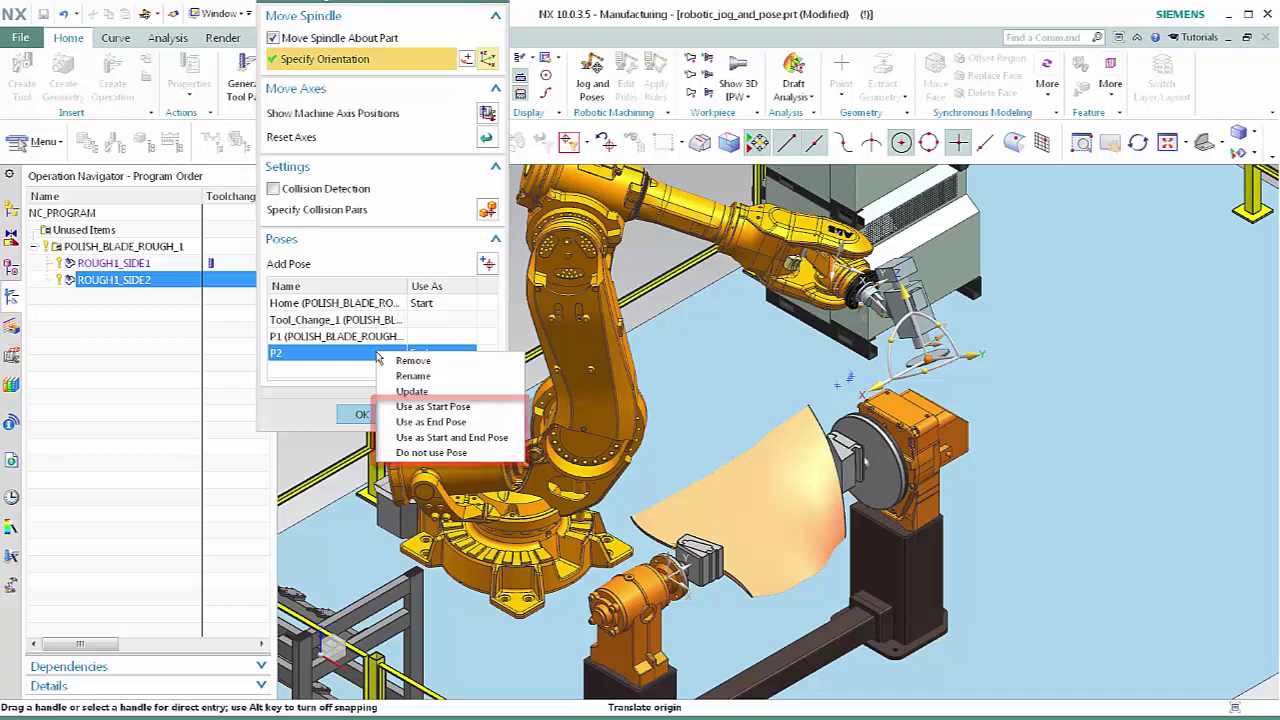
# Update pose P2 to the robot's new spindle orientation, keeping it as the end pose
pyautogui.click(430, 421)
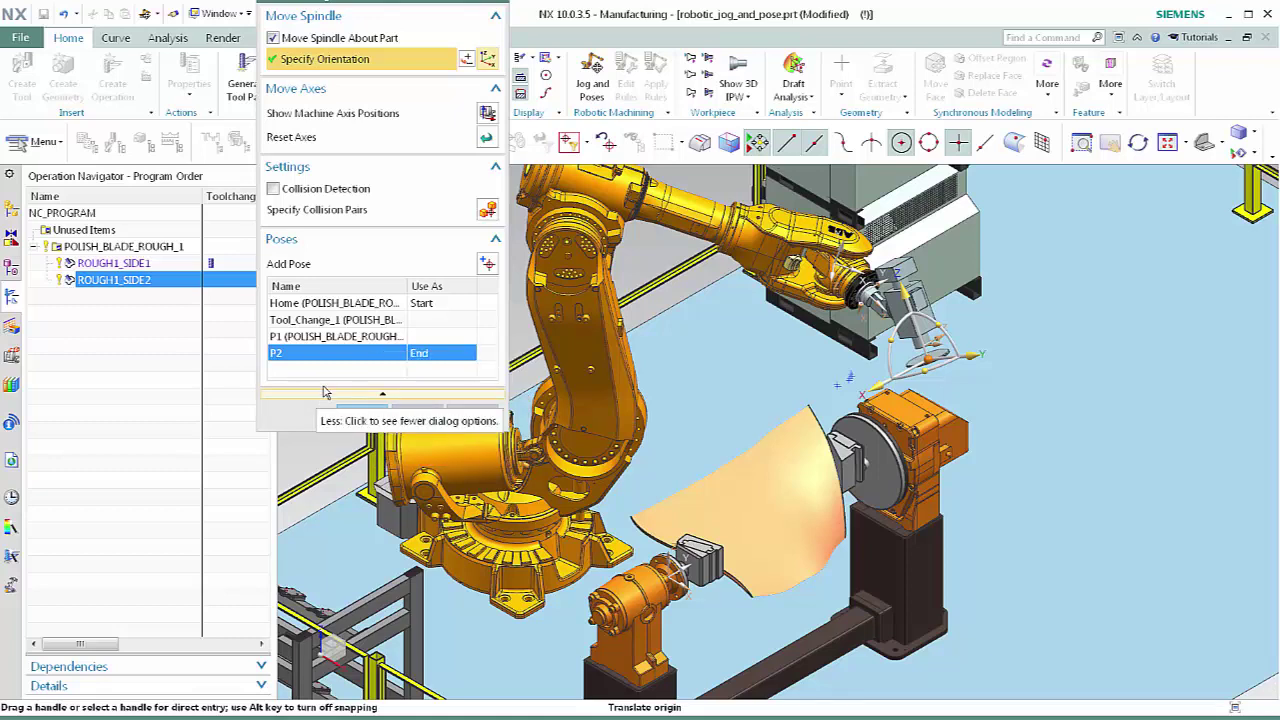
pyautogui.rightClick(338, 356)
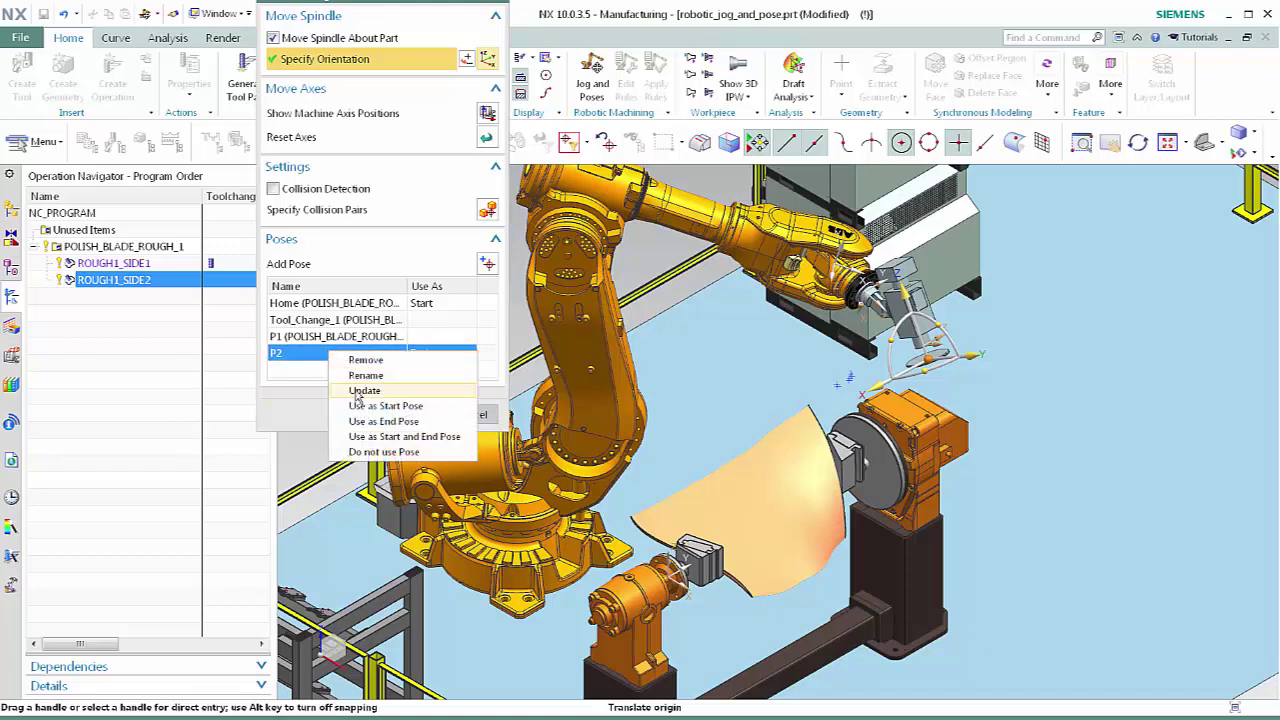
pyautogui.click(362, 391)
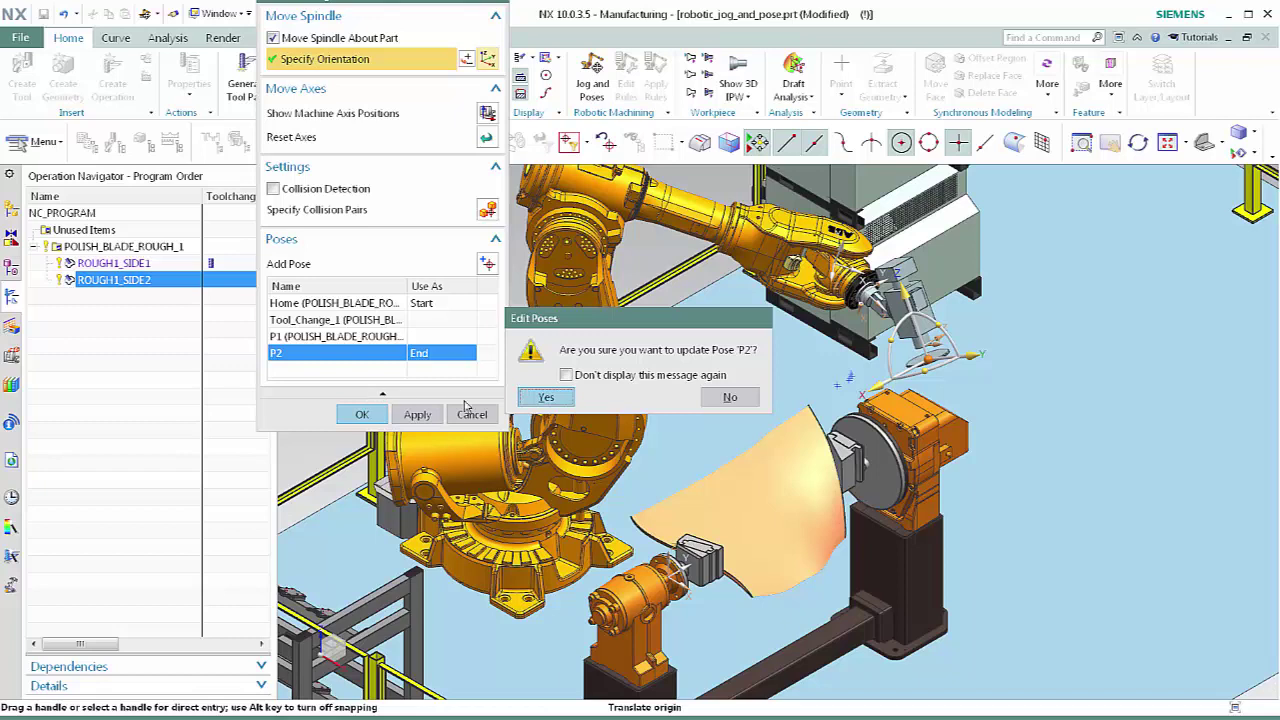
pyautogui.click(544, 397)
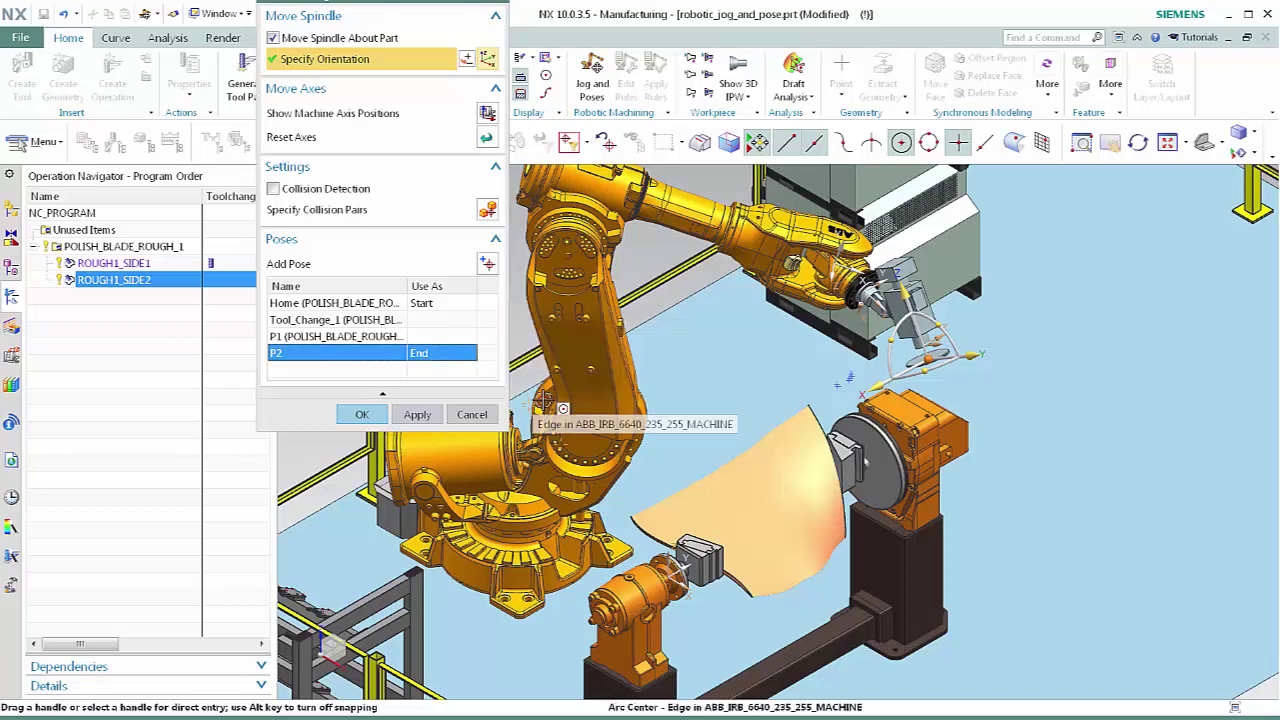
# Check the Use As options for poses P1 and Home, then accept the updated poses
pyautogui.rightClick(336, 340)
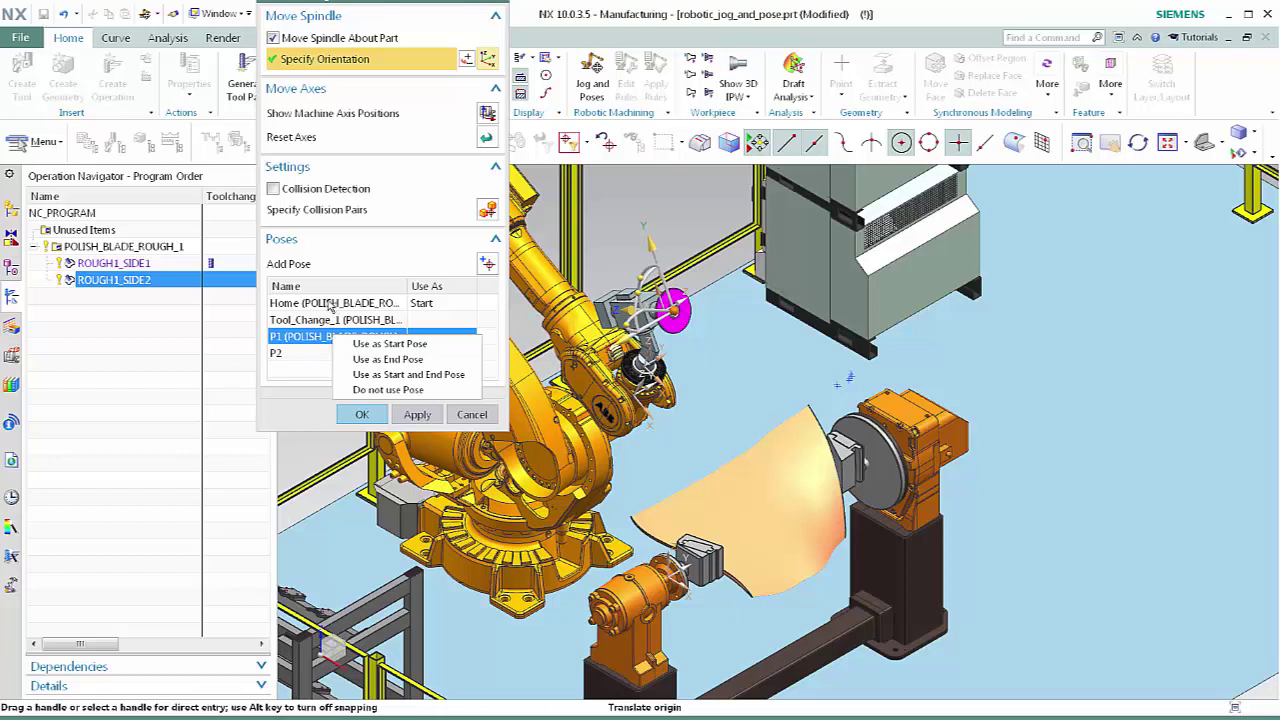
pyautogui.click(325, 305)
pyautogui.rightClick(325, 305)
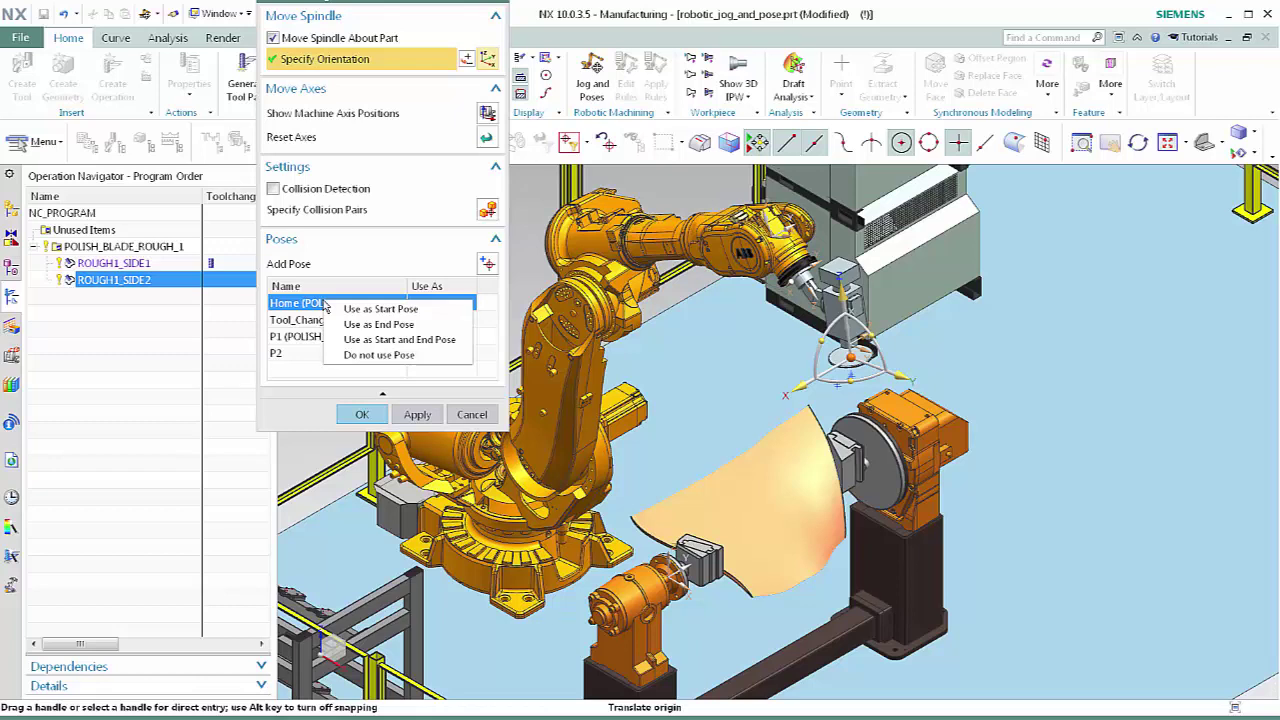
pyautogui.click(359, 415)
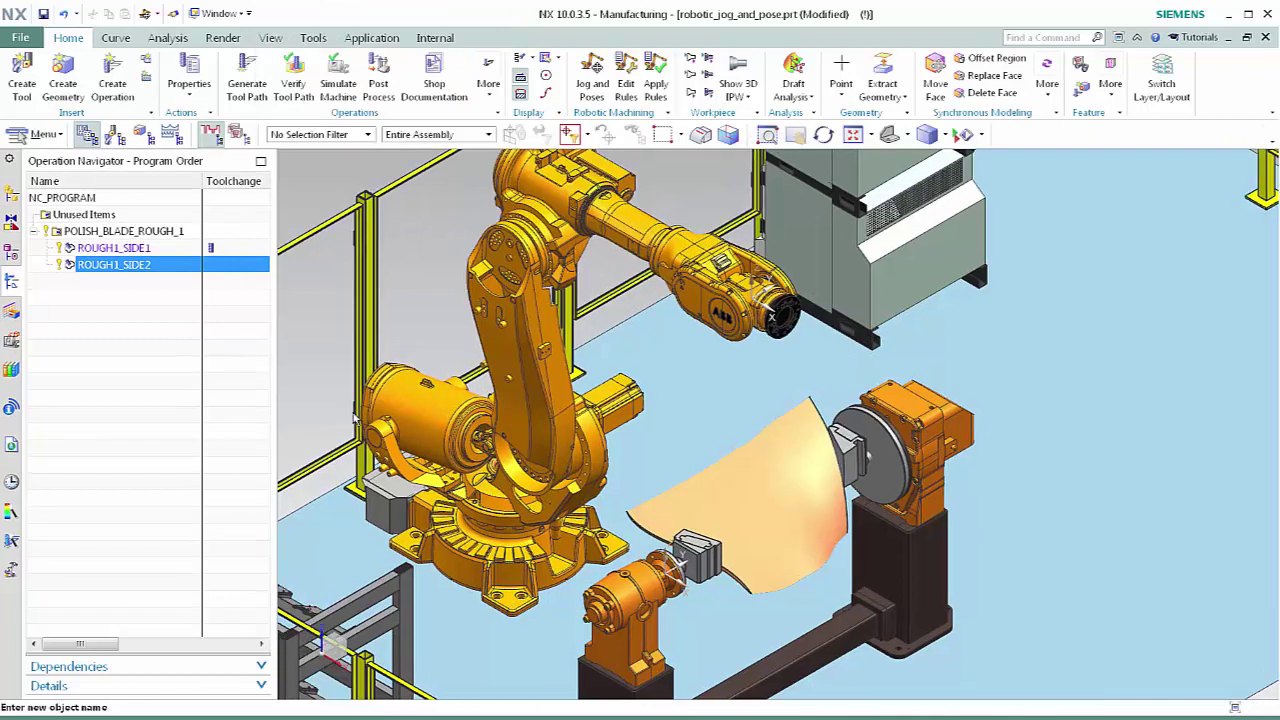